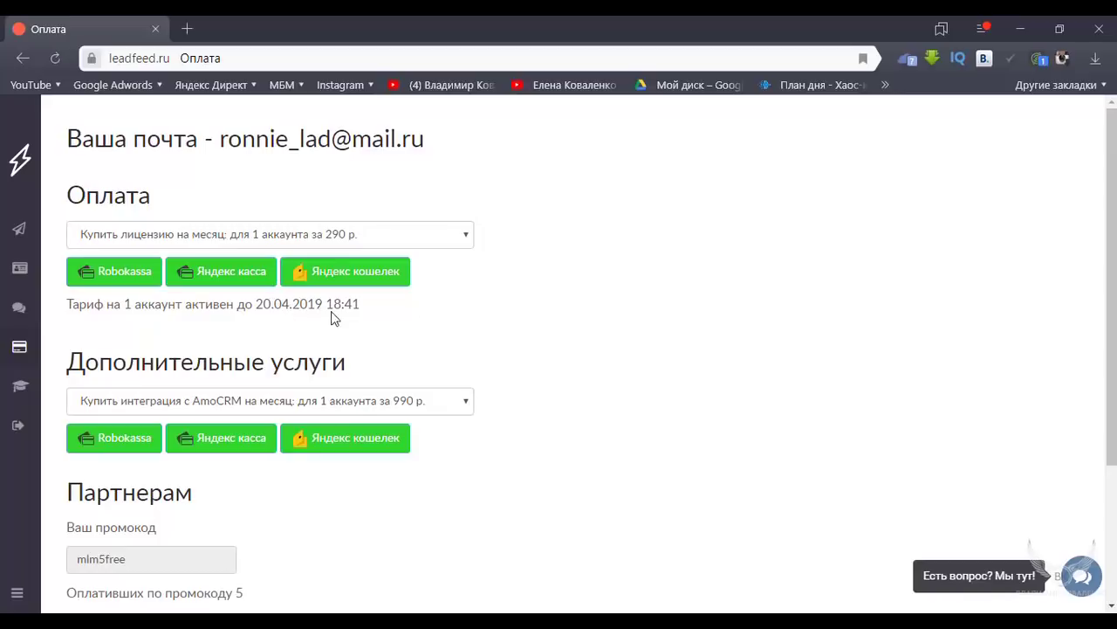
- Review the payment page's licence, additional services, partner promo code and Telegram notification sections
{"action": "scroll", "coordinate": [220, 337], "scroll_direction": "down", "scroll_amount": 1}
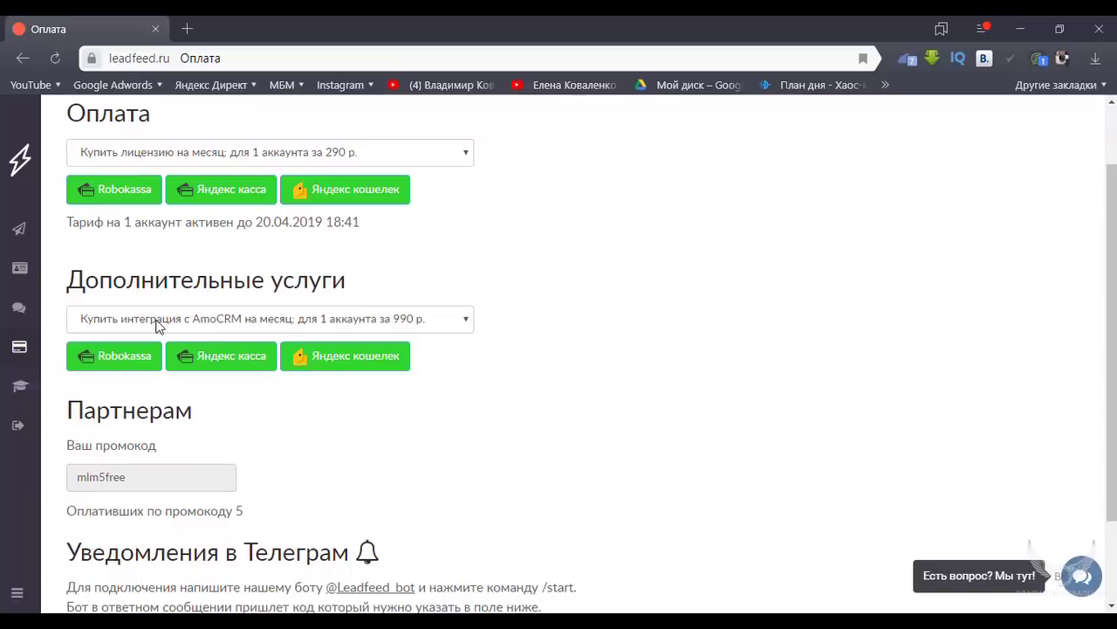
{"action": "scroll", "coordinate": [281, 441], "scroll_direction": "down", "scroll_amount": 1}
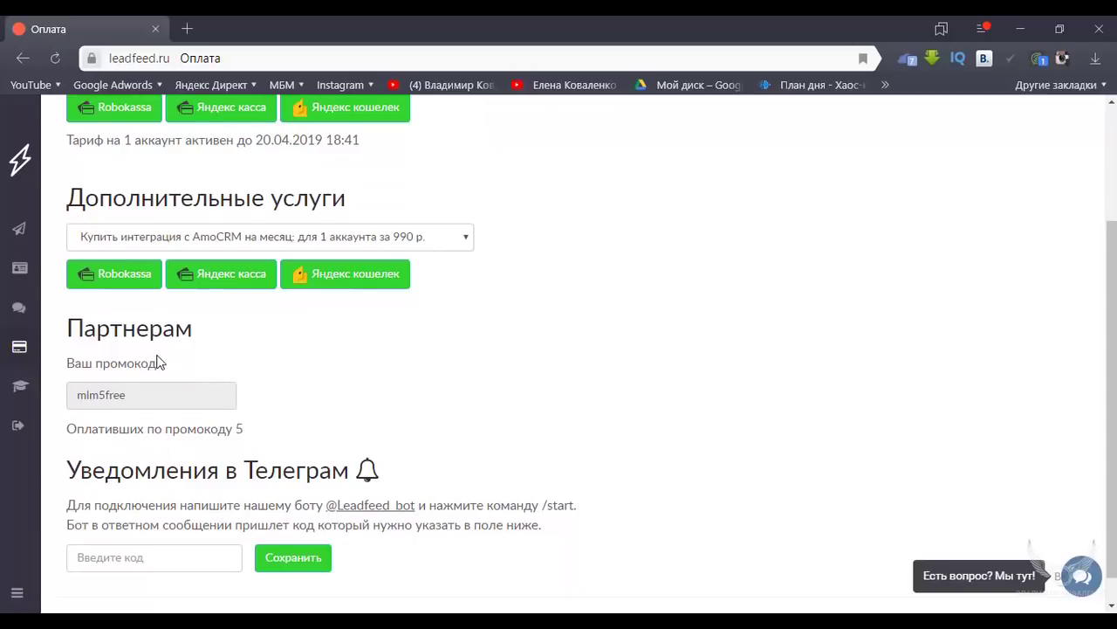
{"action": "scroll", "coordinate": [141, 361], "scroll_direction": "up", "scroll_amount": 2}
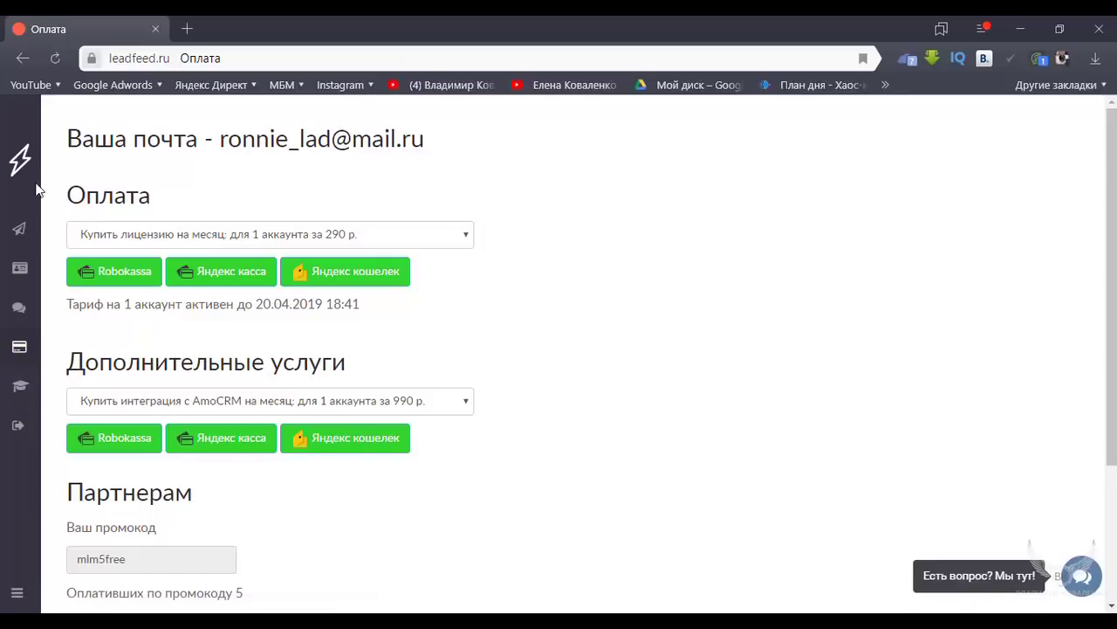
- Go to the service's home page, enter the account dashboard and open the Рассылка section, dismissing the antivirus notification
{"action": "left_click", "coordinate": [21, 157]}
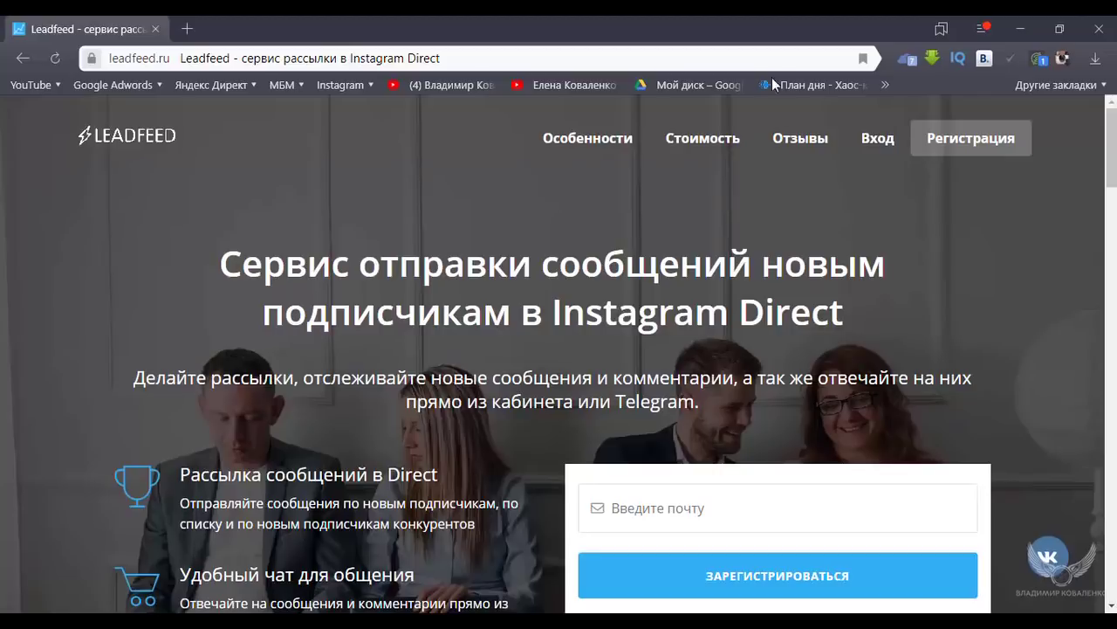
{"action": "left_click", "coordinate": [875, 140]}
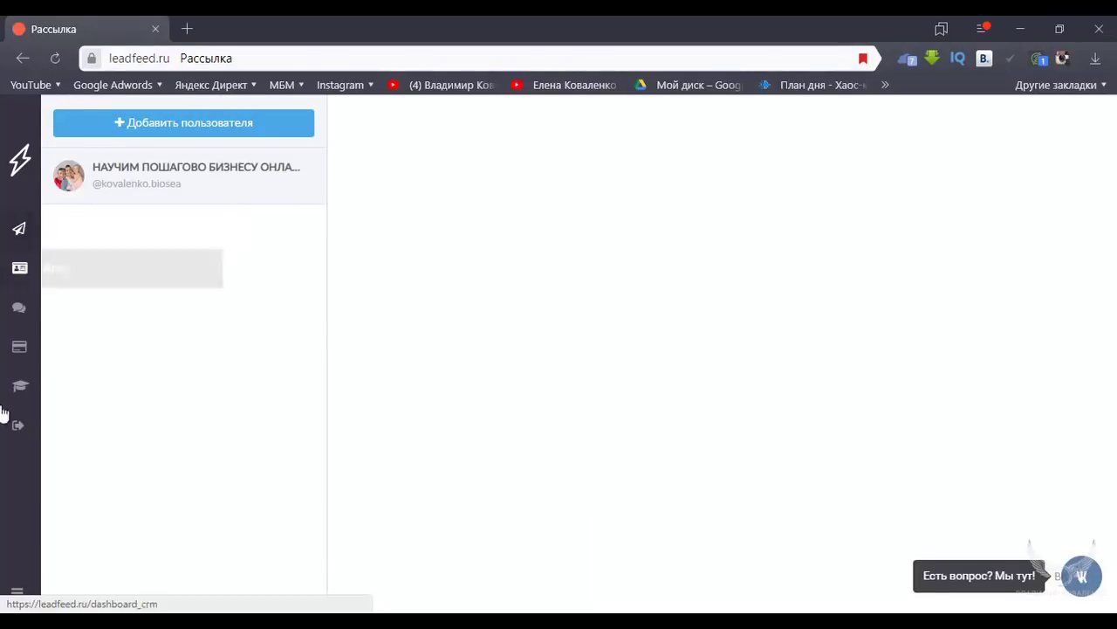
{"action": "left_click", "coordinate": [15, 593]}
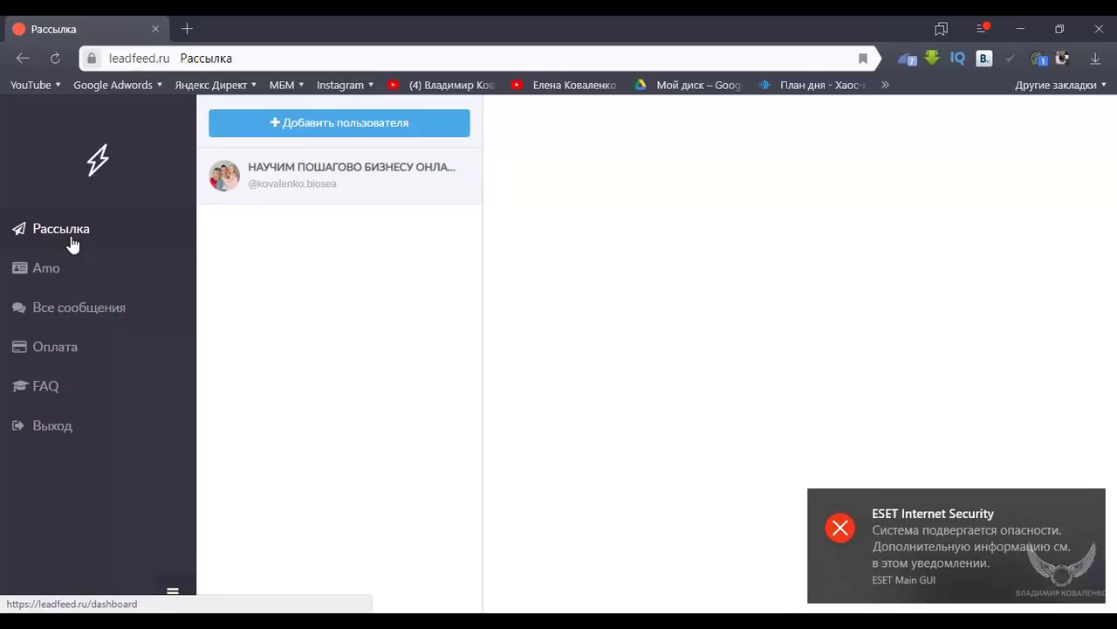
{"action": "left_click", "coordinate": [1089, 506]}
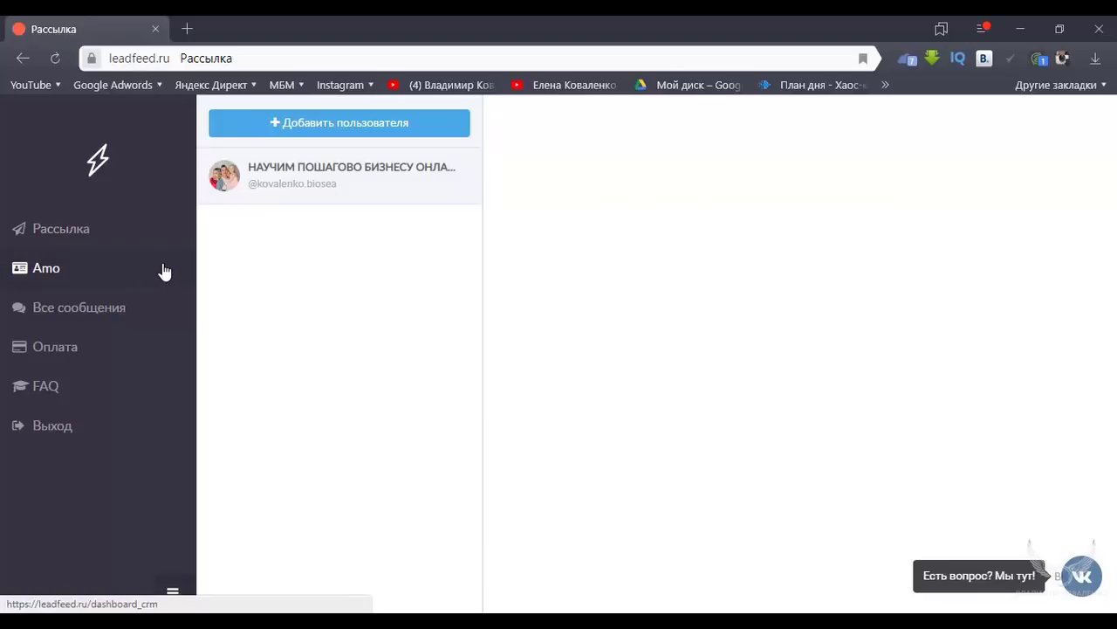
{"action": "left_click", "coordinate": [57, 237]}
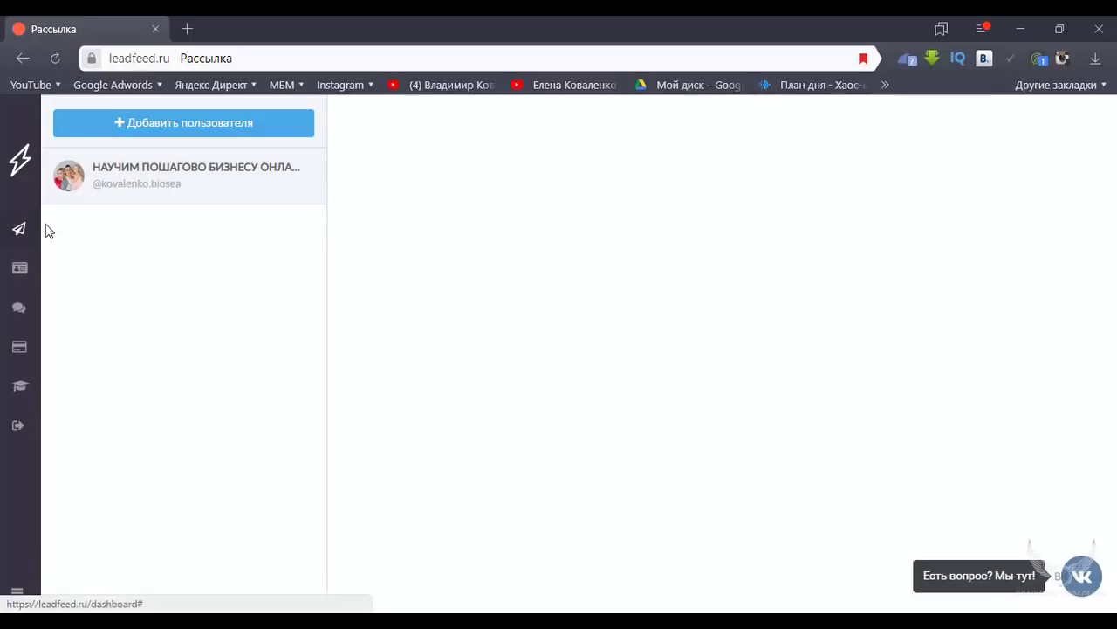
- Open the mailing settings of the connected Instagram account and clear the whole message text
{"action": "left_click", "coordinate": [140, 176]}
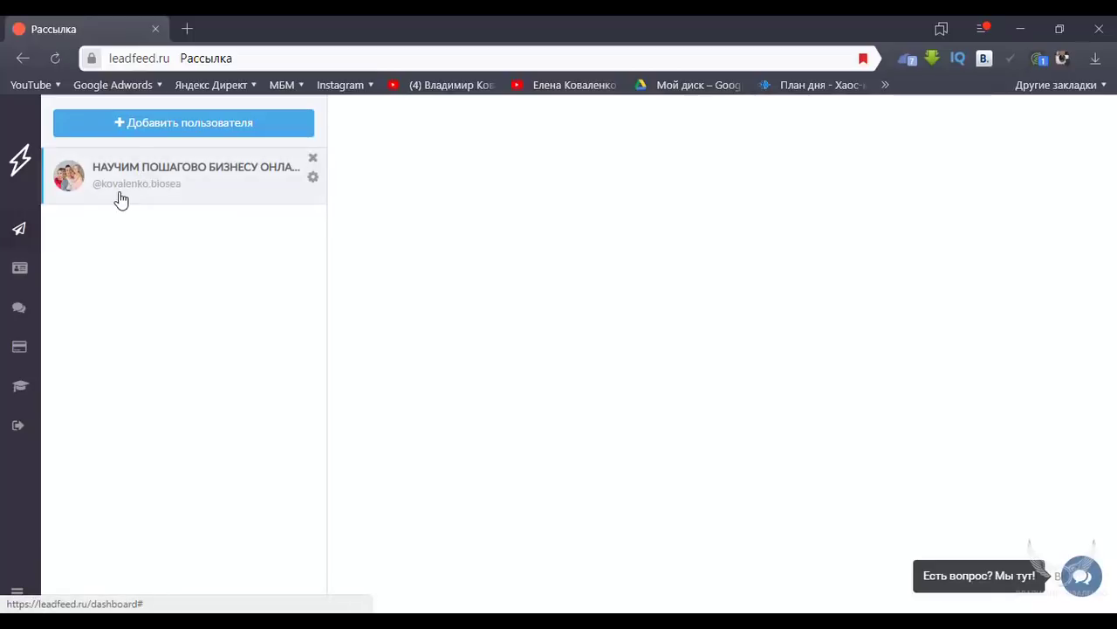
{"action": "left_click", "coordinate": [740, 304]}
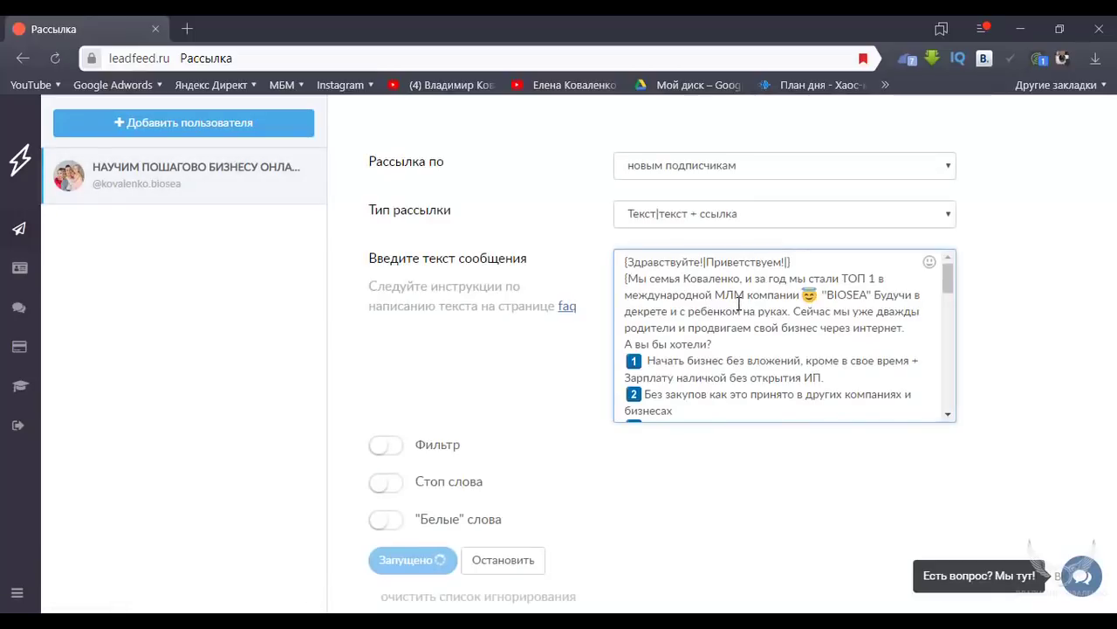
{"action": "key", "text": "ctrl+a"}
{"action": "key", "text": "BackSpace"}
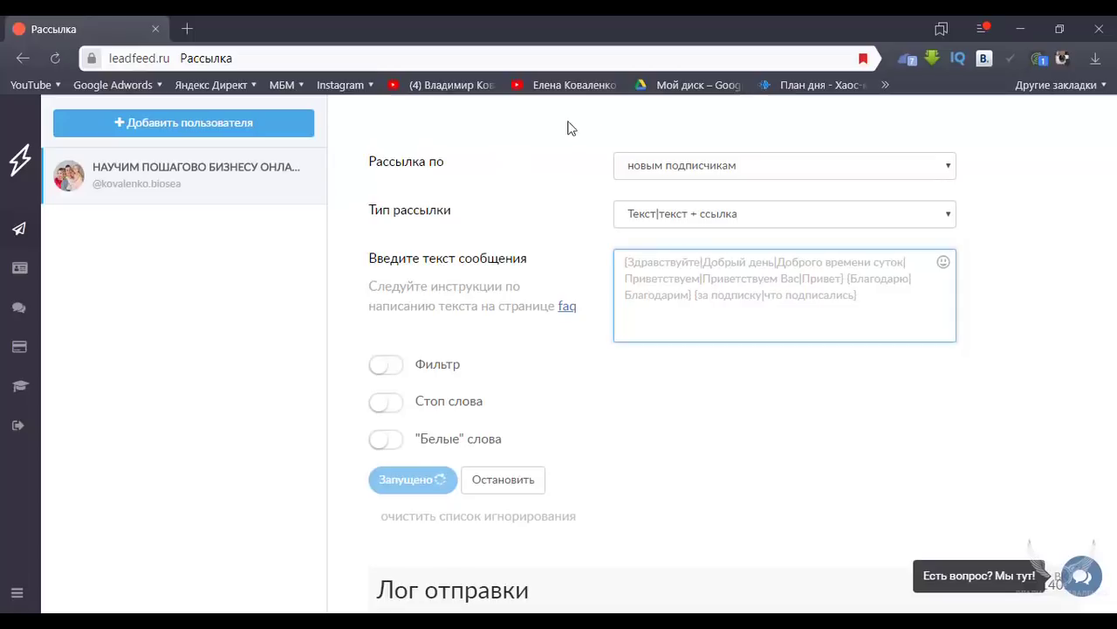
- Set the mailing audience to "новым подписчикам конкурентов" and activate the competitor logins field
{"action": "left_click", "coordinate": [716, 167]}
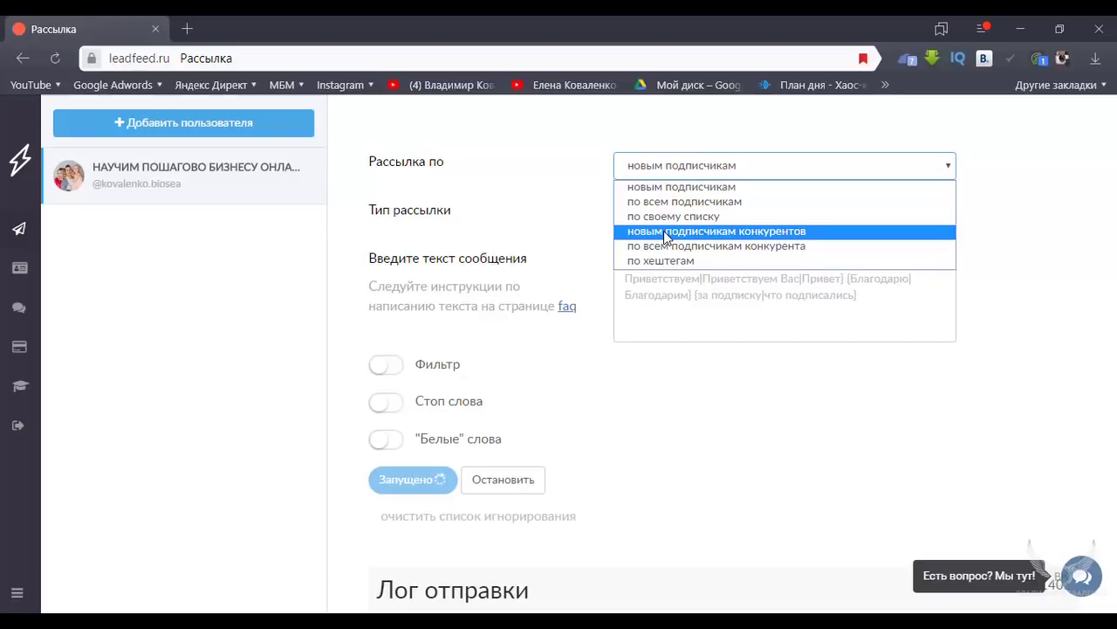
{"action": "left_click", "coordinate": [666, 234]}
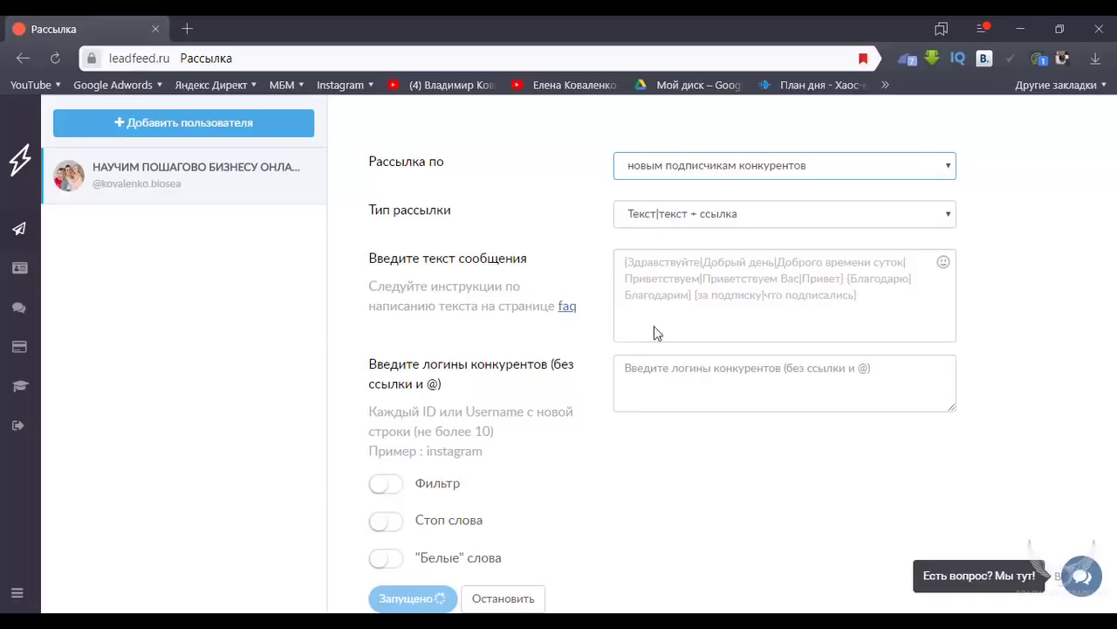
{"action": "left_click", "coordinate": [701, 384]}
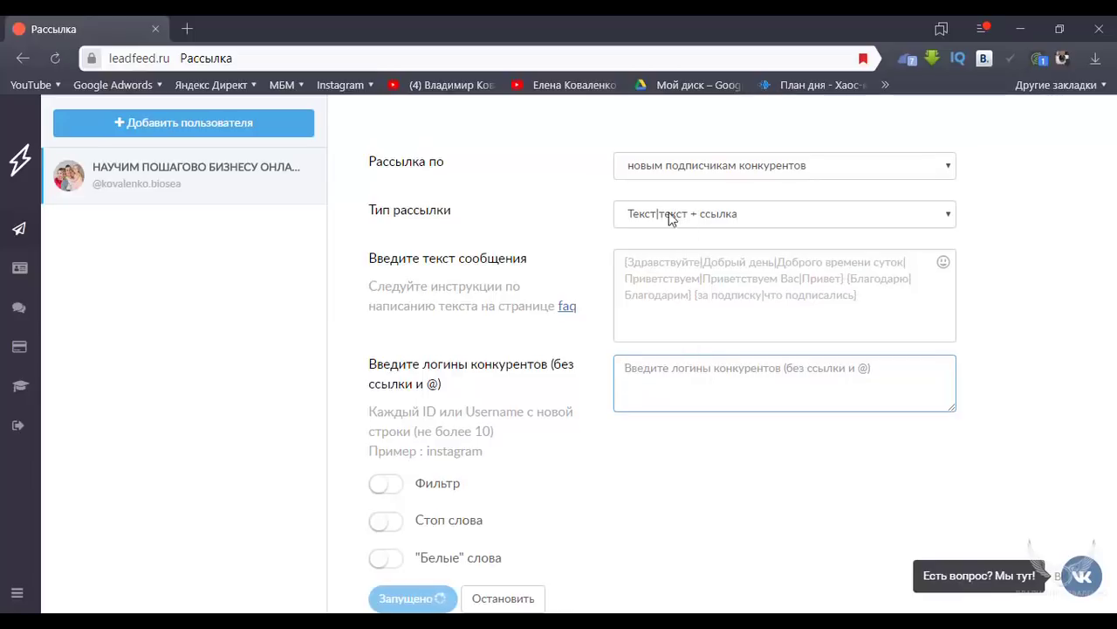
- Switch the mailing audience to "по хештегам" and activate the hashtags field
{"action": "left_click", "coordinate": [671, 171]}
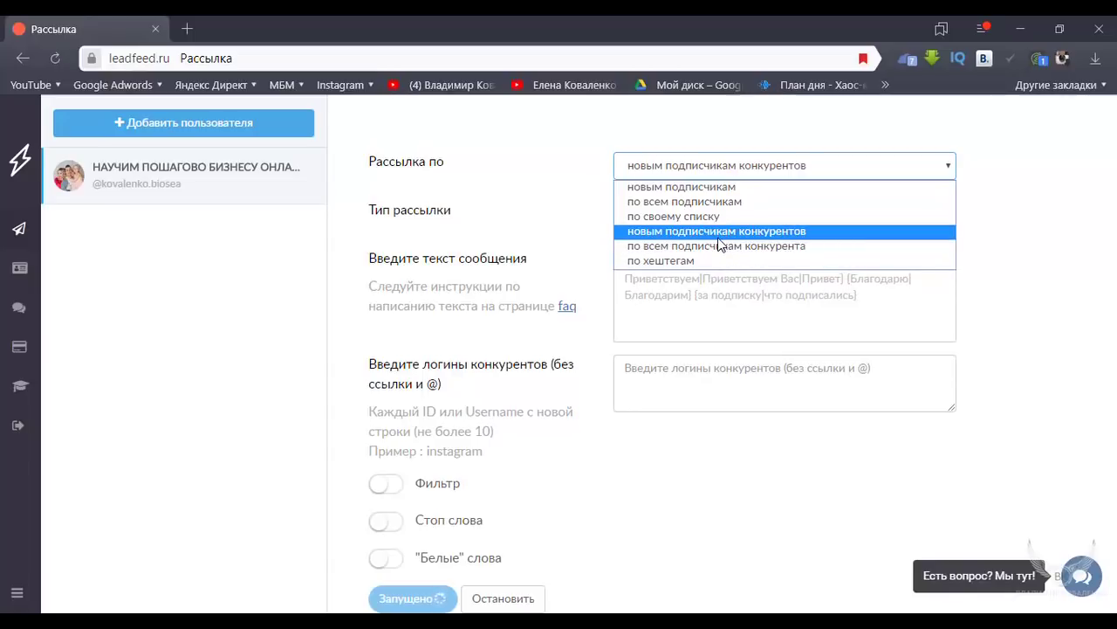
{"action": "left_click", "coordinate": [672, 261]}
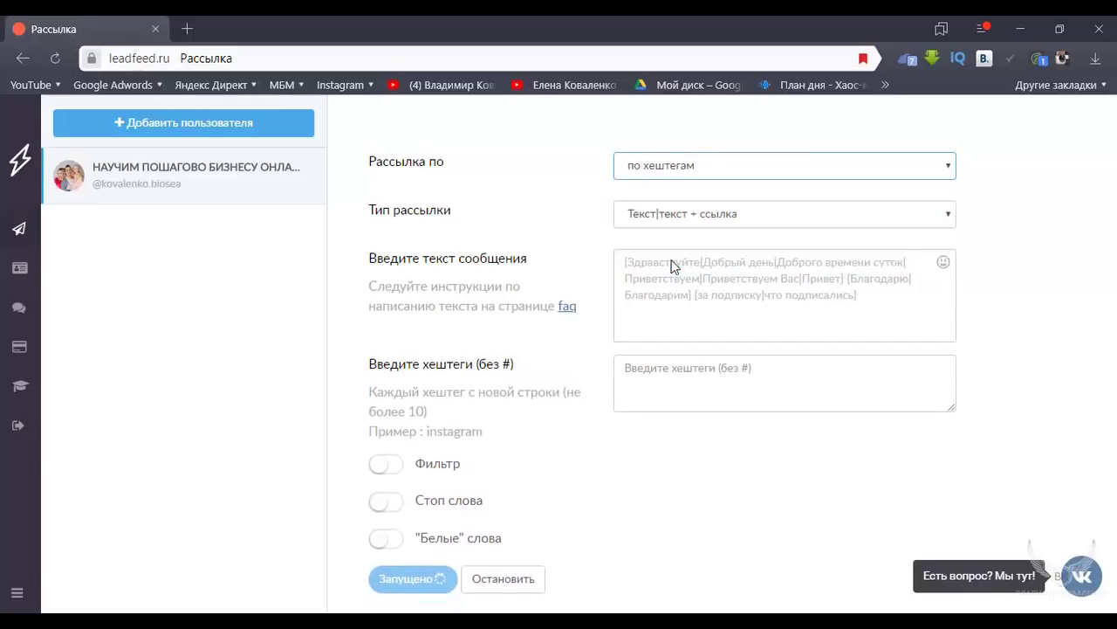
{"action": "left_click", "coordinate": [648, 372]}
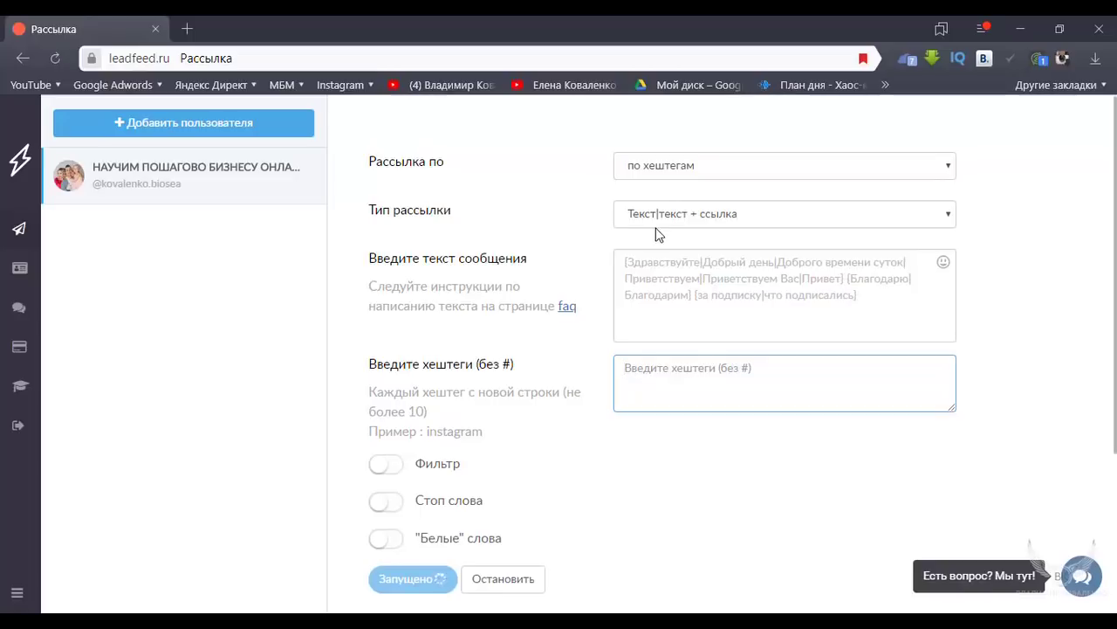
- Set the mailing audience to "новым подписчикам" and the mailing type to "Текст|текст + ссылка"
{"action": "left_click", "coordinate": [686, 165]}
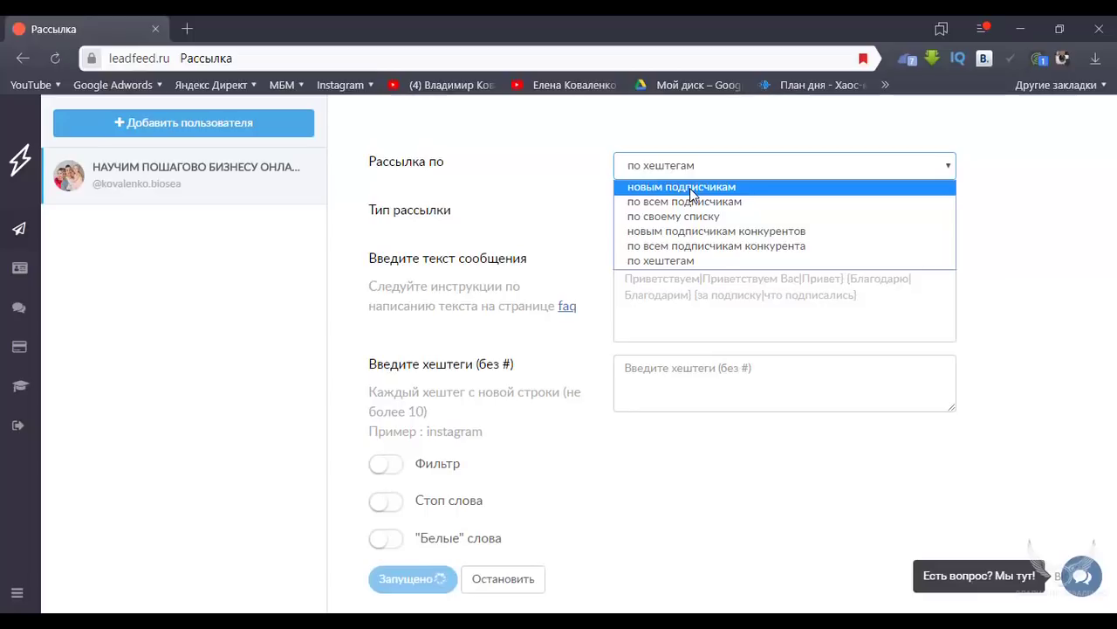
{"action": "left_click", "coordinate": [691, 188]}
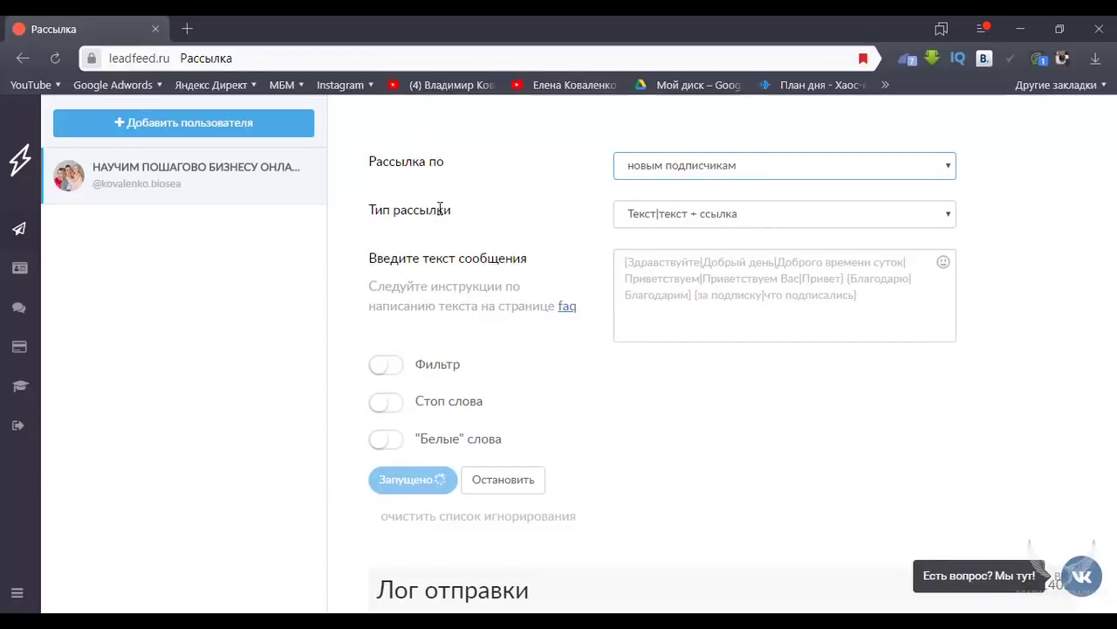
{"action": "left_click", "coordinate": [756, 220]}
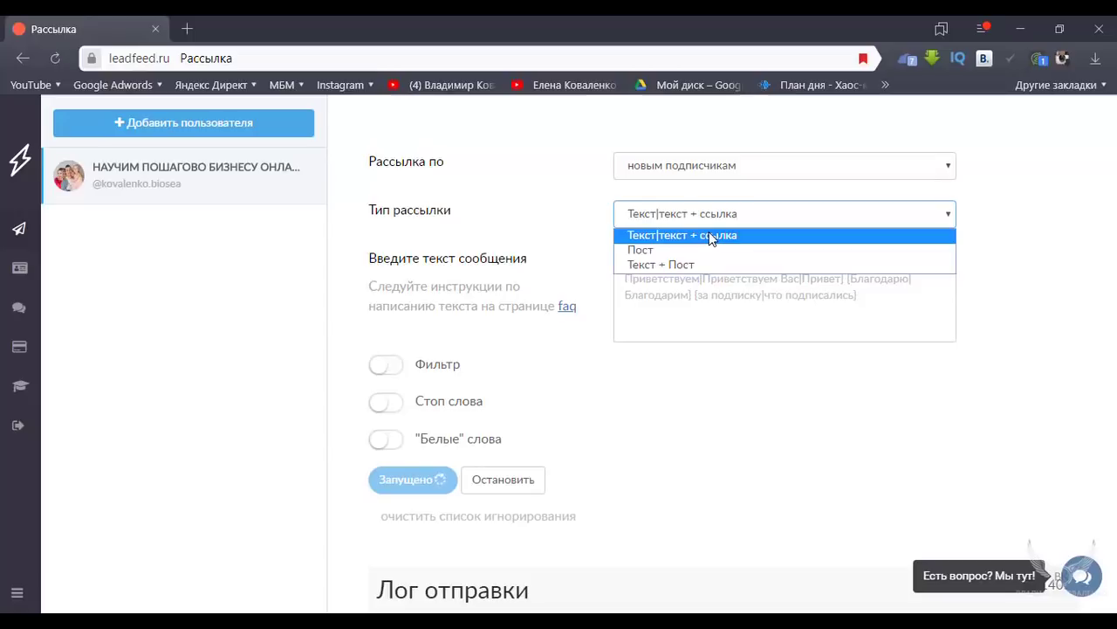
{"action": "left_click", "coordinate": [709, 234]}
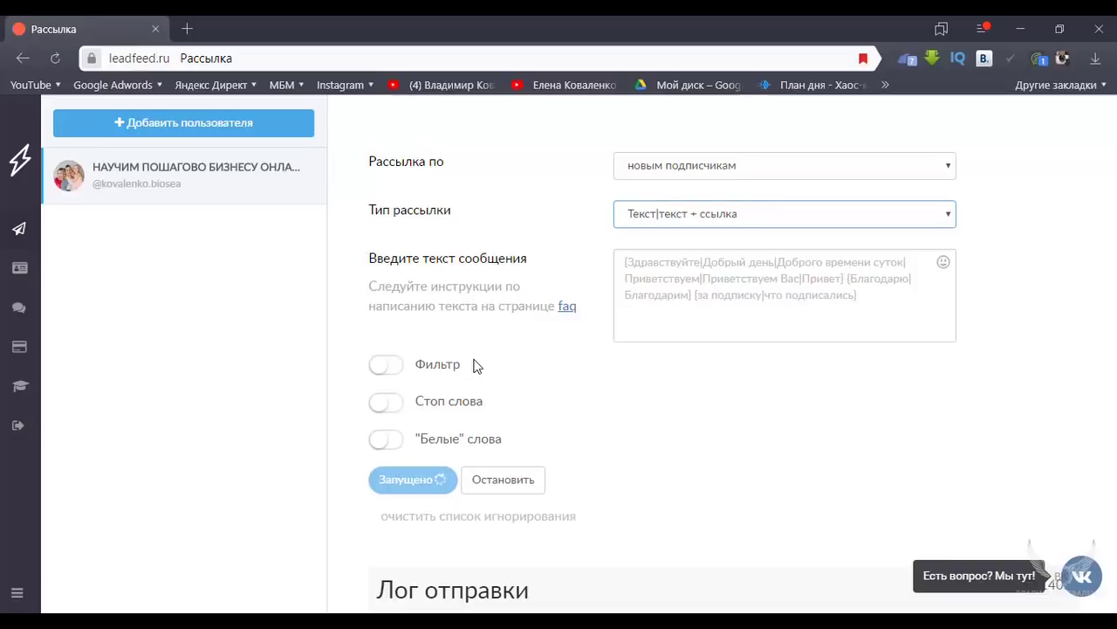
- Enable the Фильтр and Стоп слова options to show the account limits and the stop-word list
{"action": "left_click", "coordinate": [392, 379]}
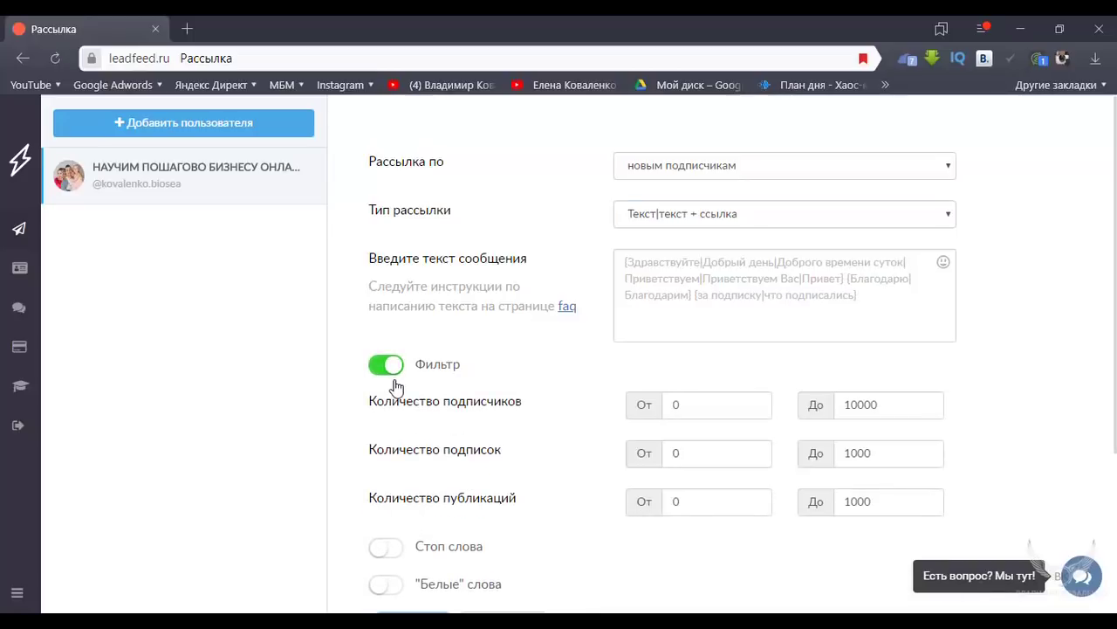
{"action": "scroll", "coordinate": [495, 409], "scroll_direction": "down", "scroll_amount": 1}
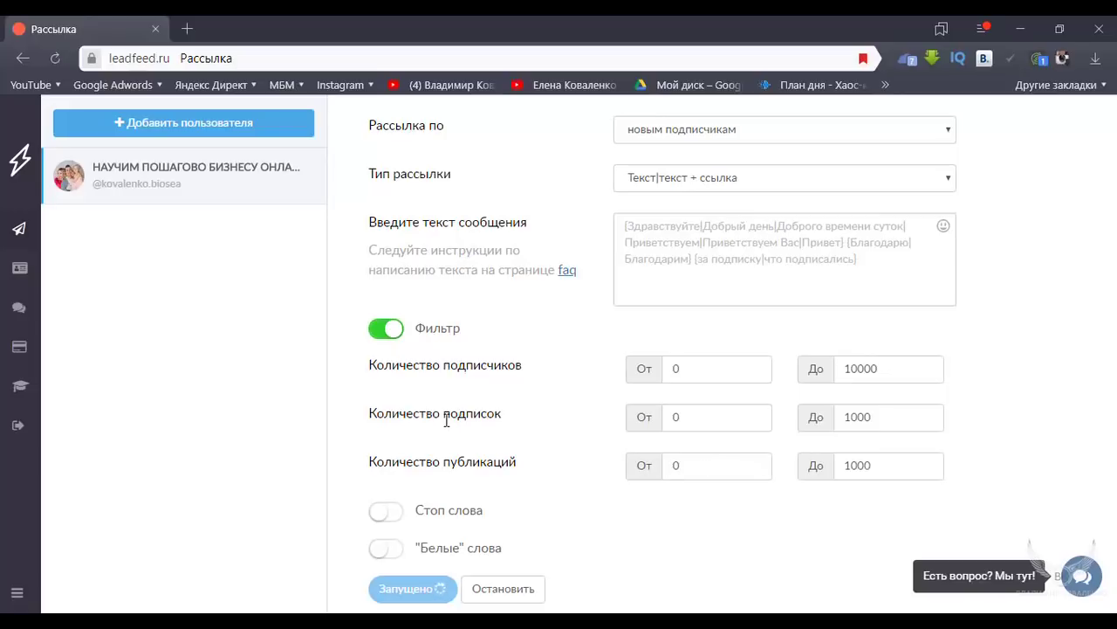
{"action": "left_click", "coordinate": [390, 513]}
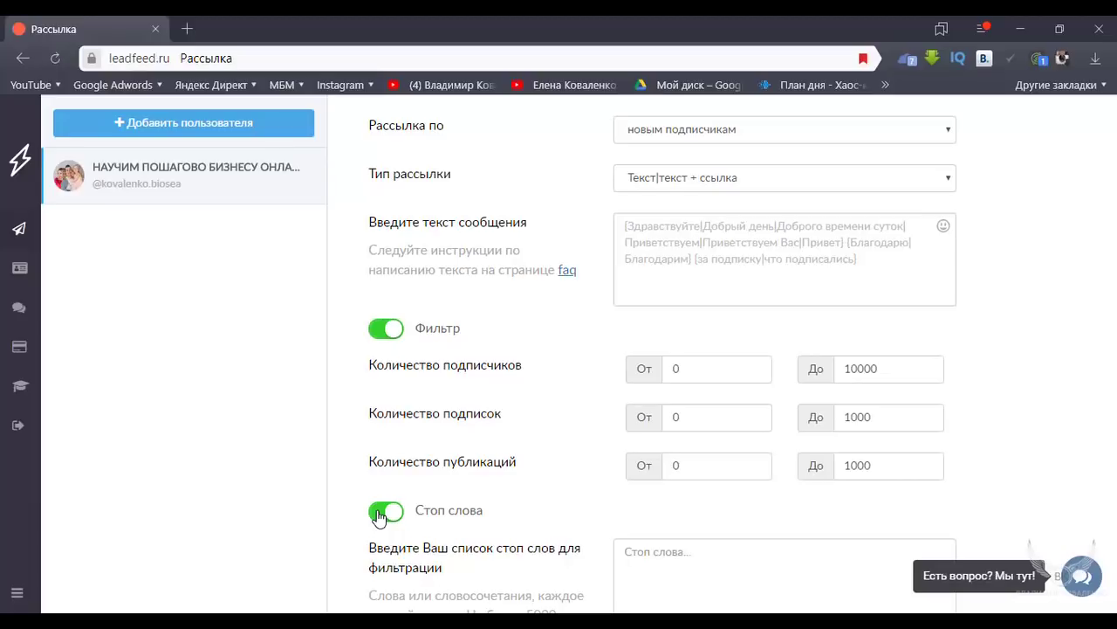
{"action": "scroll", "coordinate": [481, 461], "scroll_direction": "down", "scroll_amount": 3}
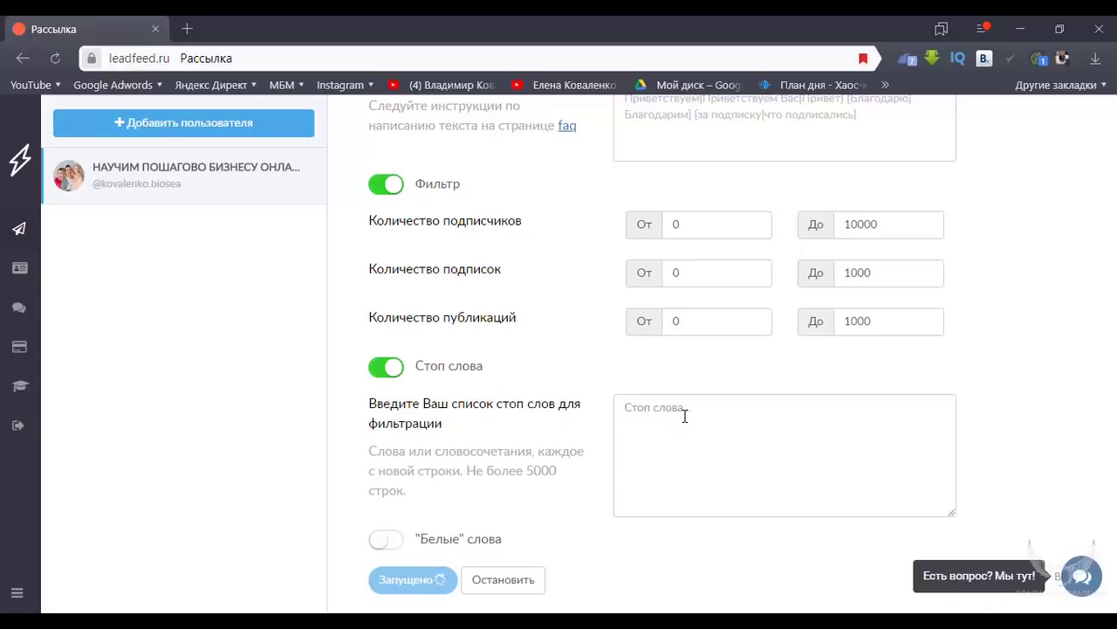
{"action": "scroll", "coordinate": [652, 417], "scroll_direction": "down", "scroll_amount": 1}
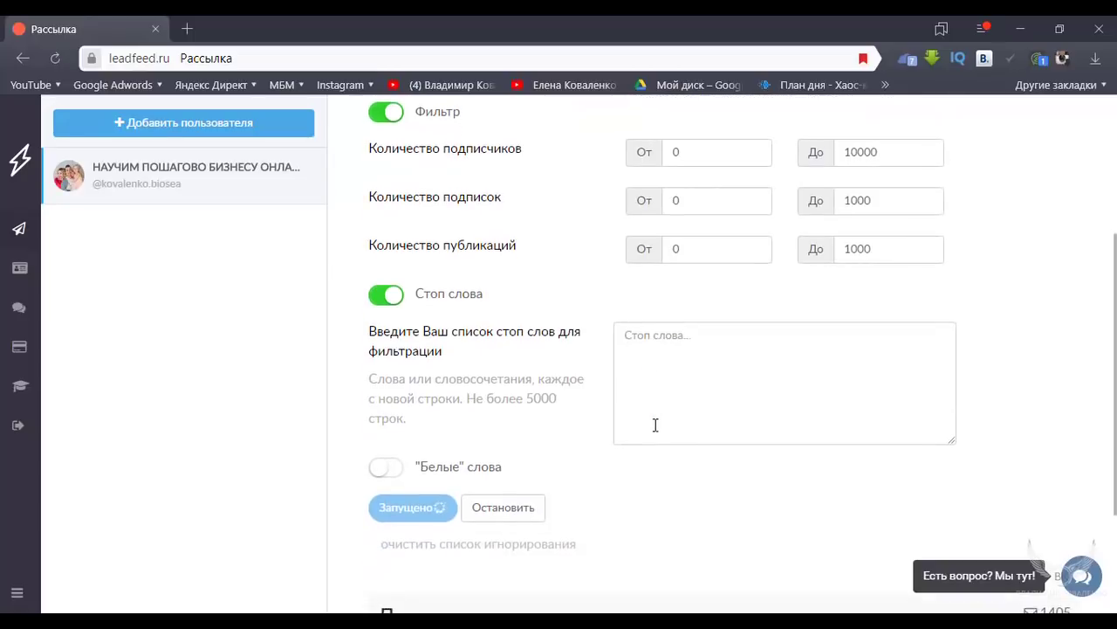
- Enable the "Белые" слова option and look at its word list field, leaving it empty
{"action": "left_click", "coordinate": [383, 471]}
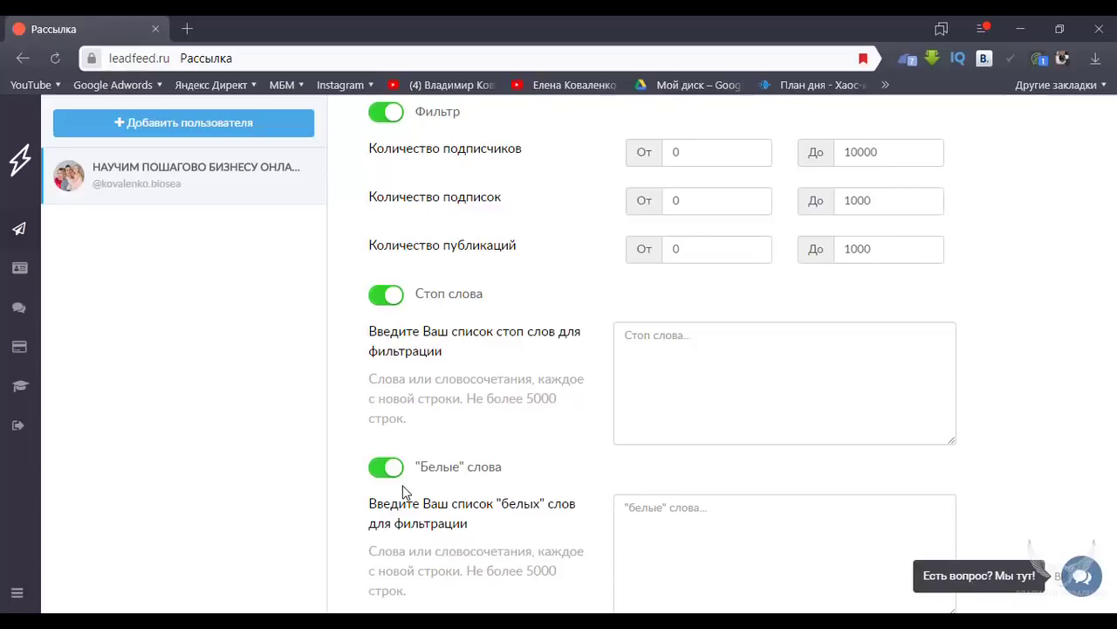
{"action": "scroll", "coordinate": [576, 454], "scroll_direction": "down", "scroll_amount": 2}
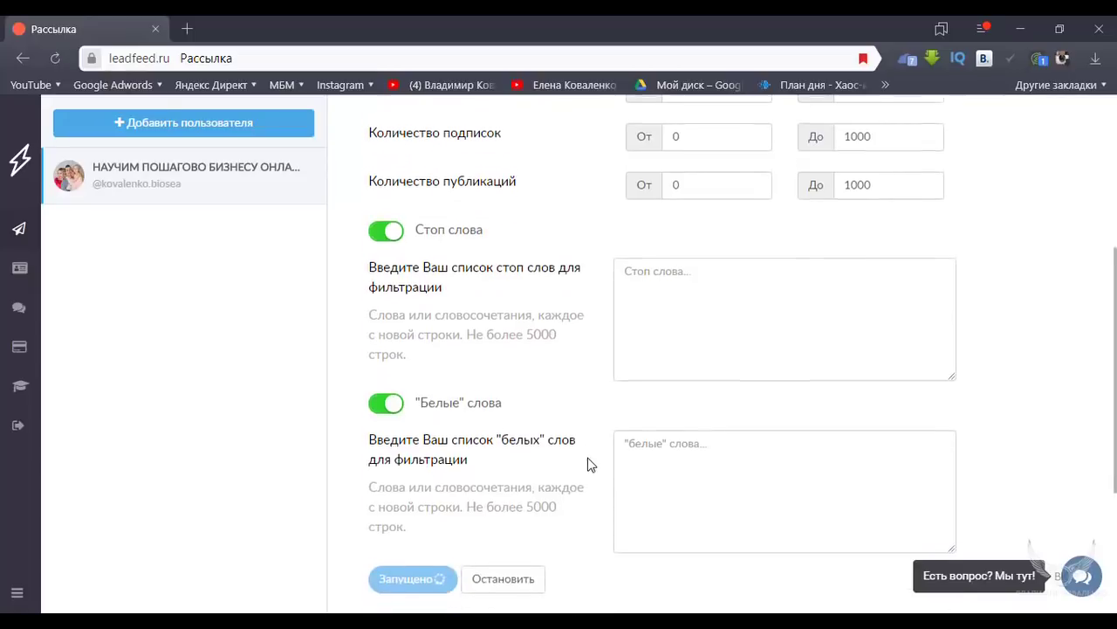
{"action": "left_click", "coordinate": [677, 441]}
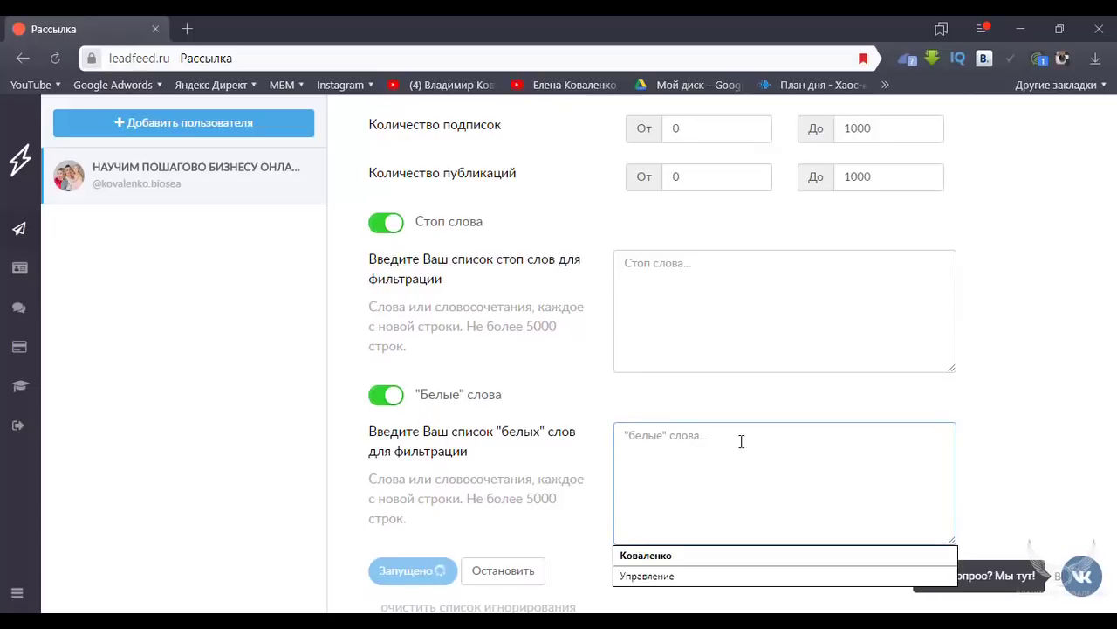
{"action": "left_click", "coordinate": [1058, 411]}
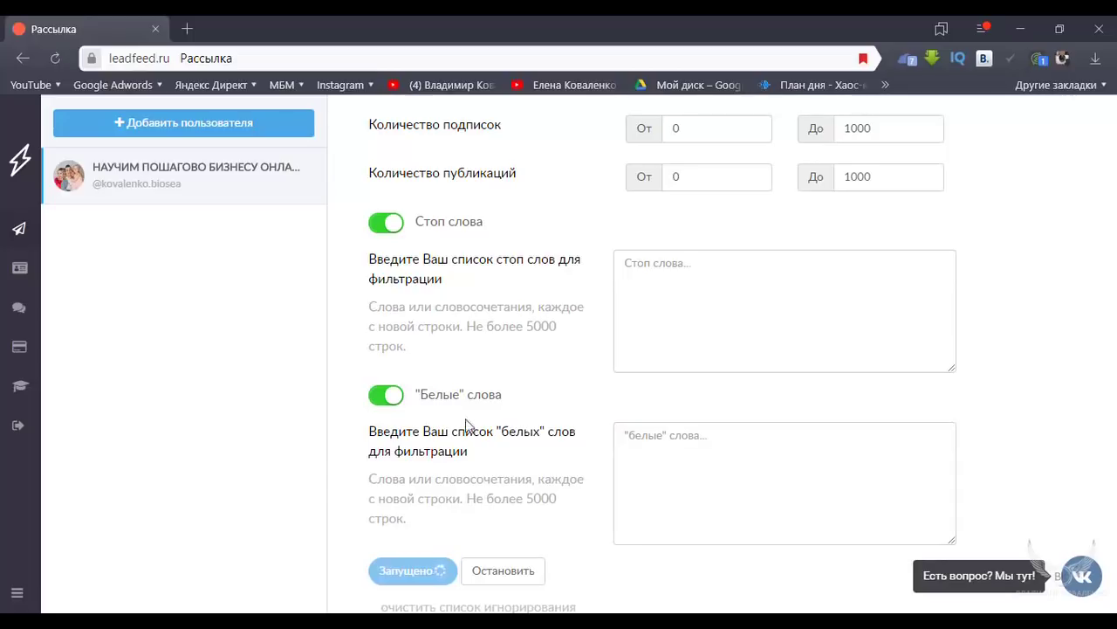
- Disable the "Белые" слова, Стоп слова and Фильтр options again
{"action": "left_click", "coordinate": [390, 395]}
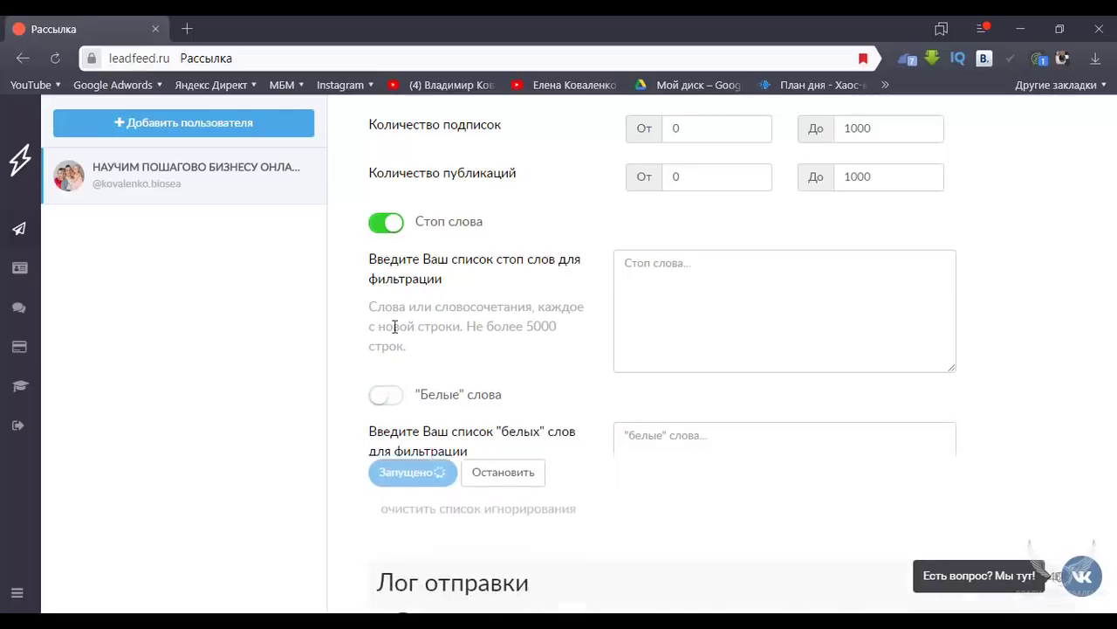
{"action": "left_click", "coordinate": [387, 223]}
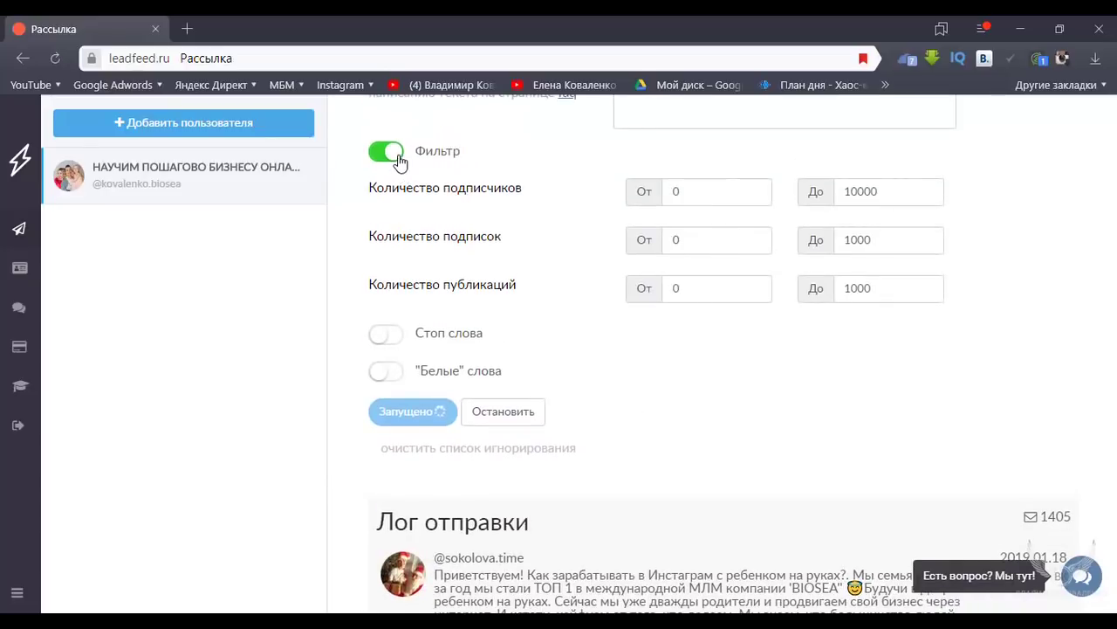
{"action": "left_click", "coordinate": [388, 148]}
{"action": "scroll", "coordinate": [572, 266], "scroll_direction": "up", "scroll_amount": 1}
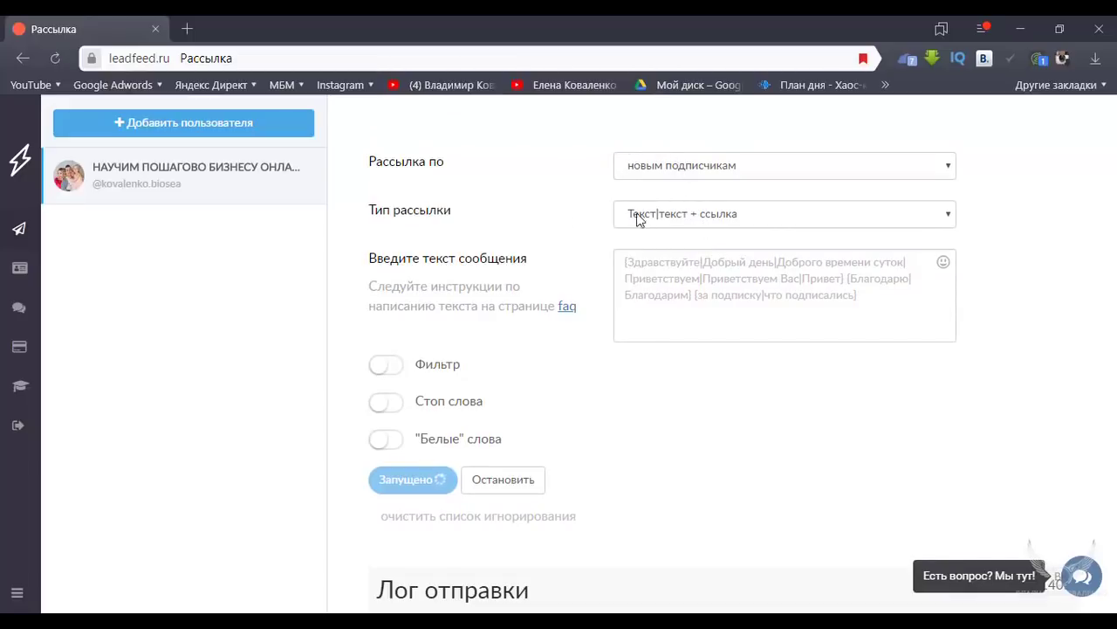
- Place the cursor in the empty message text field and dismiss the Viber notification
{"action": "left_click", "coordinate": [681, 281]}
{"action": "scroll", "coordinate": [744, 354], "scroll_direction": "down", "scroll_amount": 1}
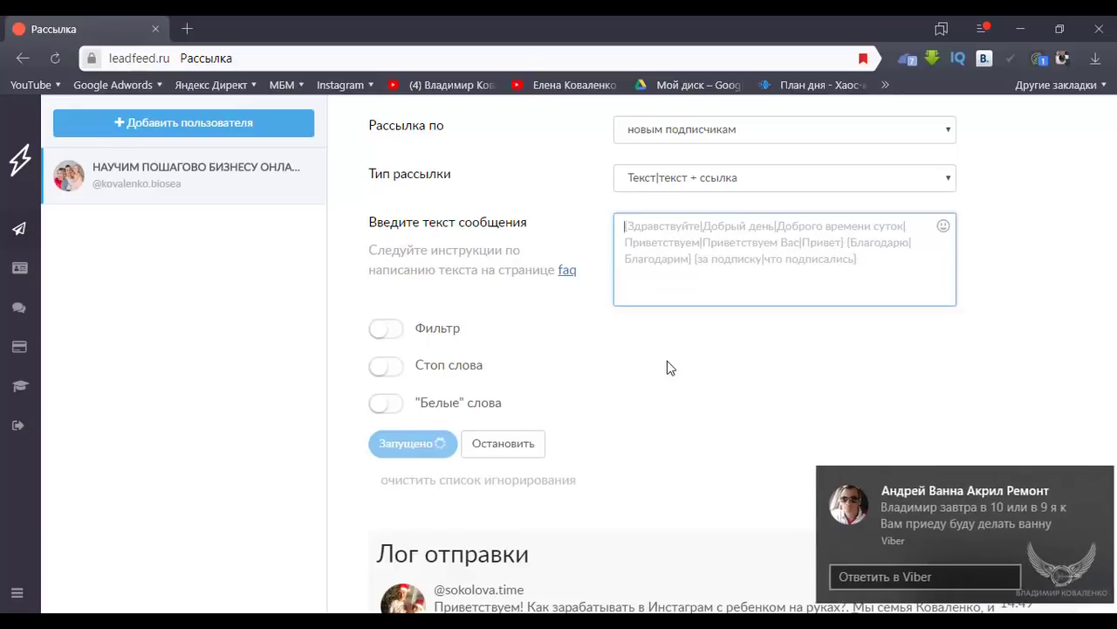
{"action": "left_click", "coordinate": [1092, 480]}
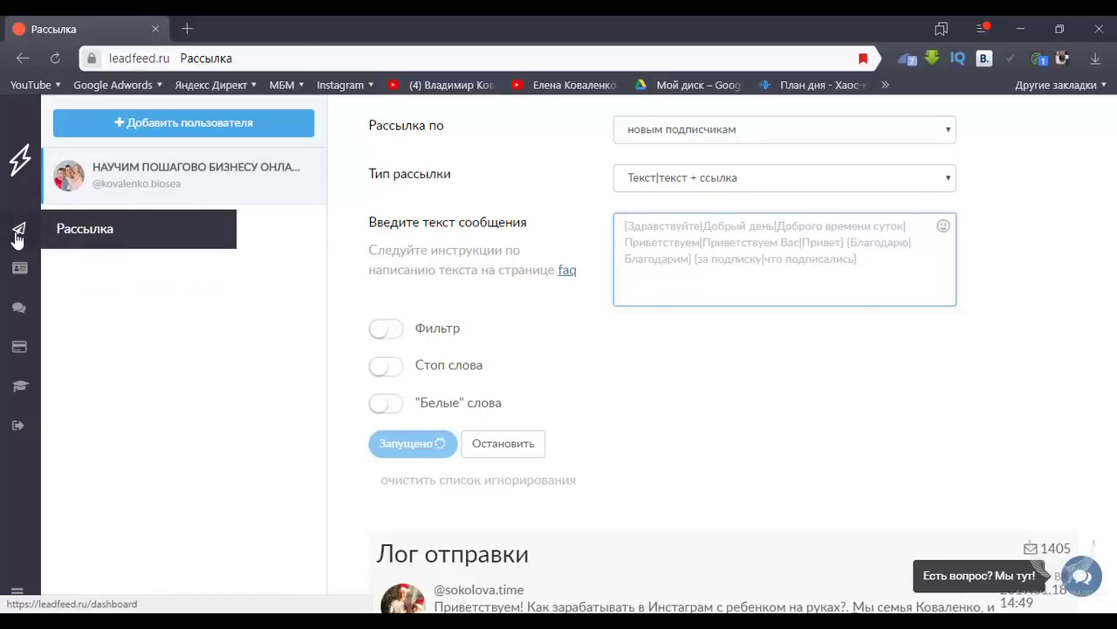
- Open the messages section and view the four most recent direct and comment entries among the new events
{"action": "left_click", "coordinate": [21, 307]}
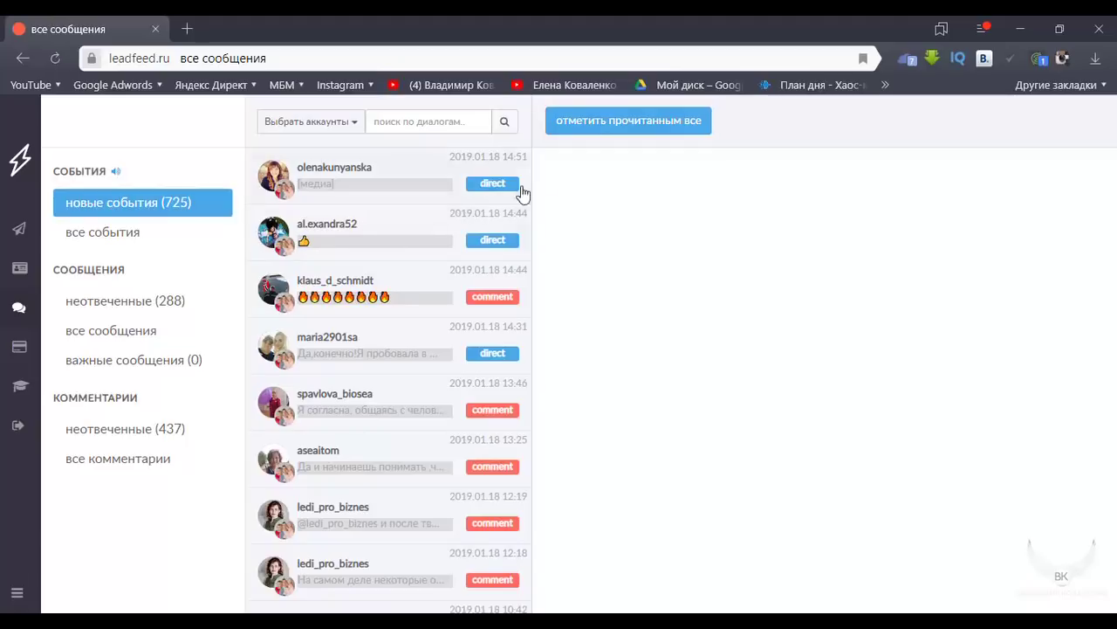
{"action": "left_click", "coordinate": [406, 190]}
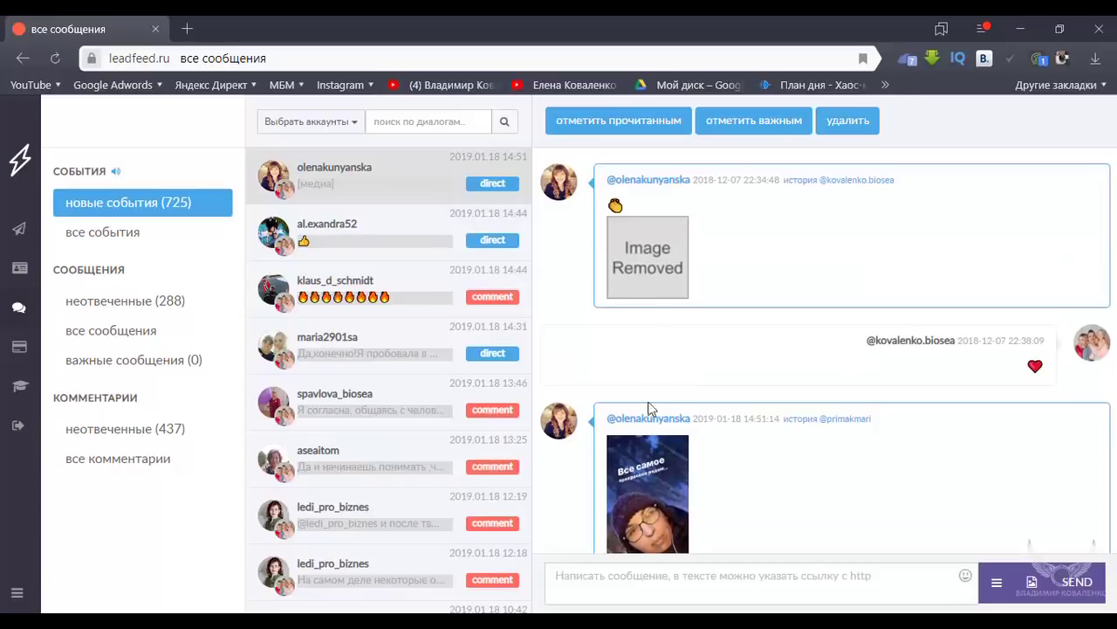
{"action": "left_click", "coordinate": [419, 247]}
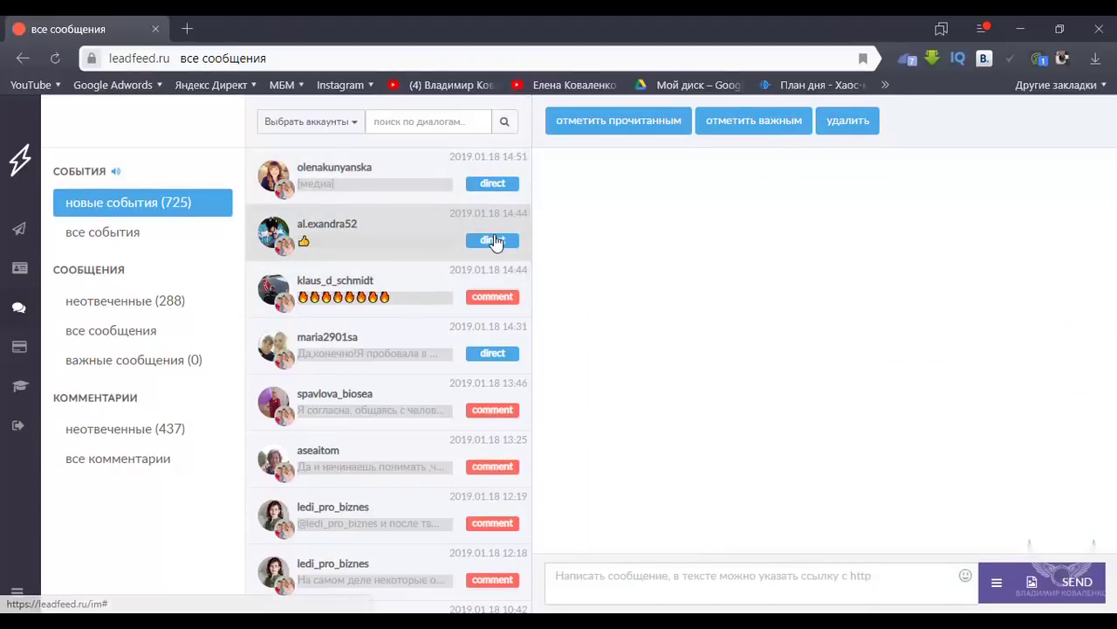
{"action": "left_click", "coordinate": [388, 304]}
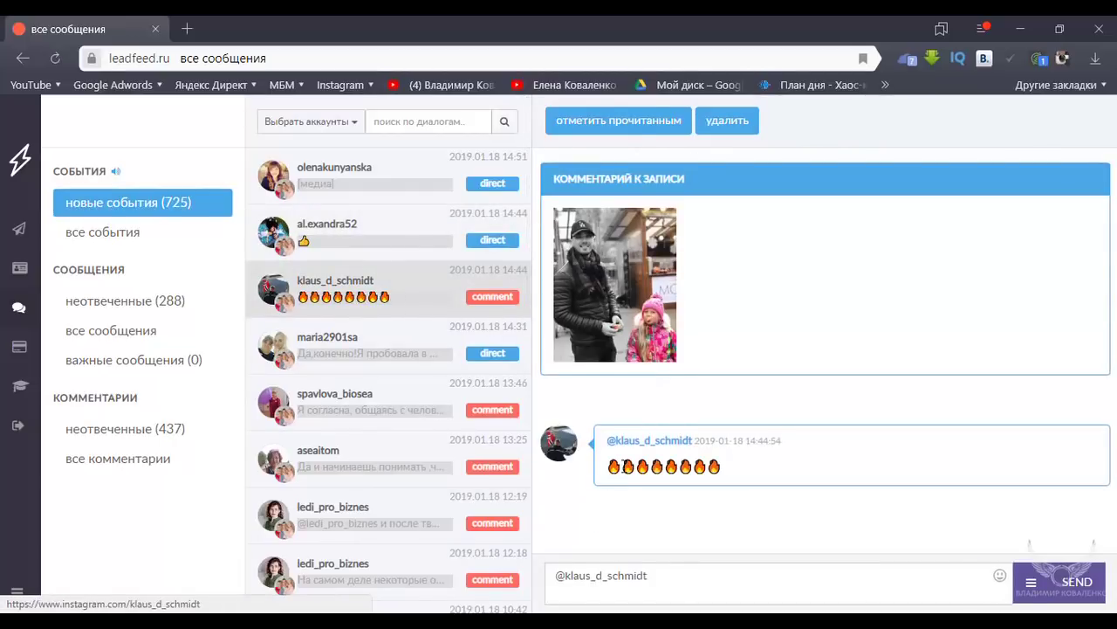
{"action": "left_click", "coordinate": [341, 360]}
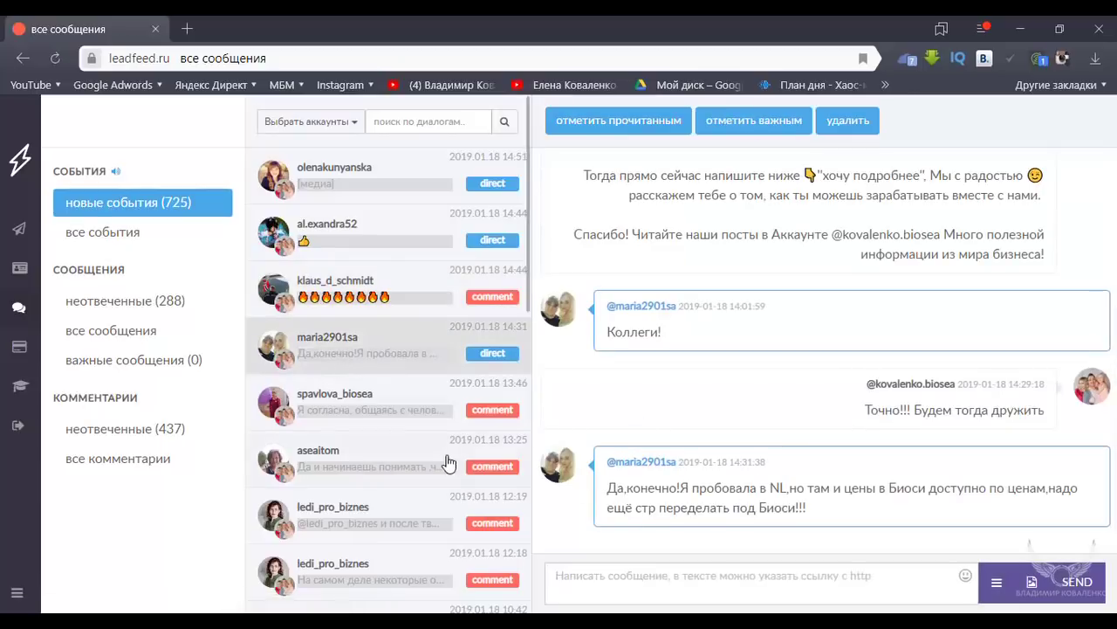
- Draft the reply "Спасибо очень приятно" to the flame-emoji comment and show the options for sending it as a comment or in Direct
{"action": "left_click", "coordinate": [337, 303]}
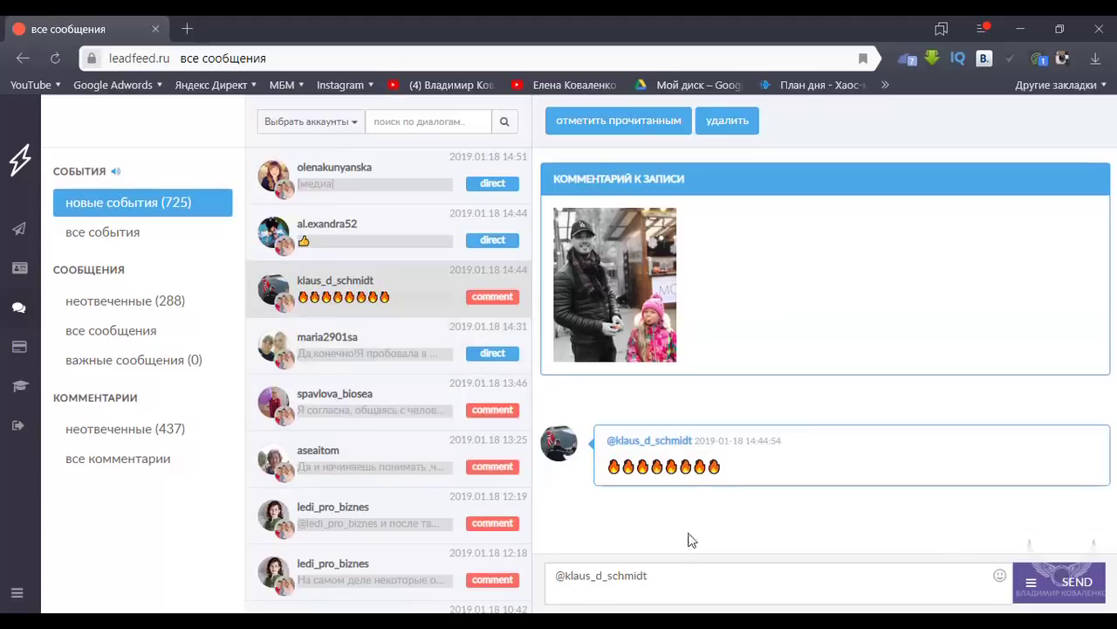
{"action": "left_click", "coordinate": [690, 571]}
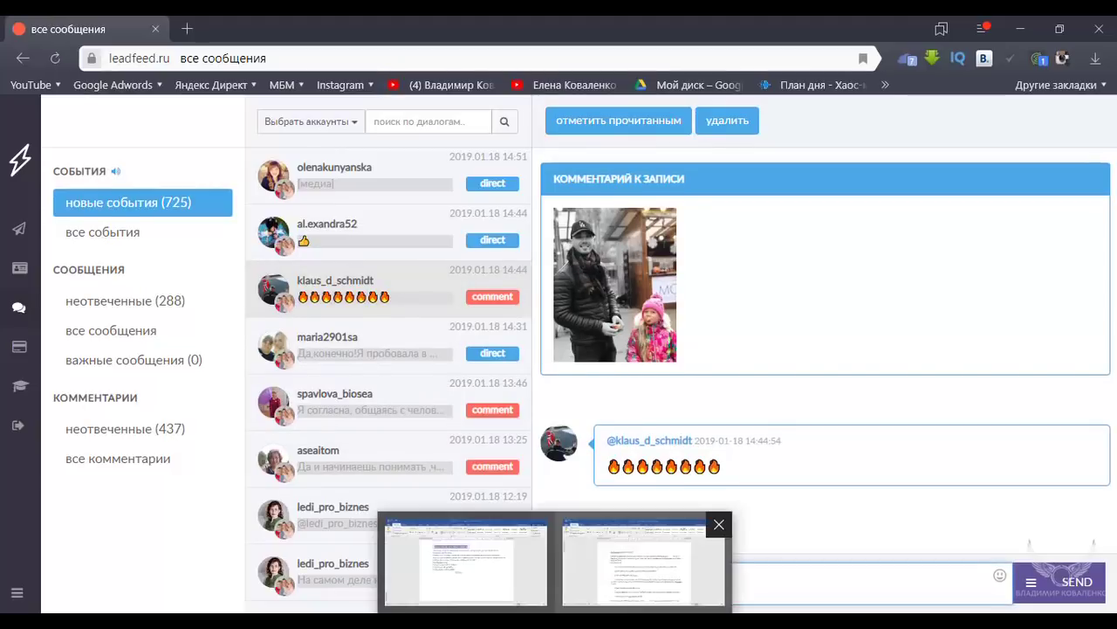
{"action": "type", "text": "Спа"}
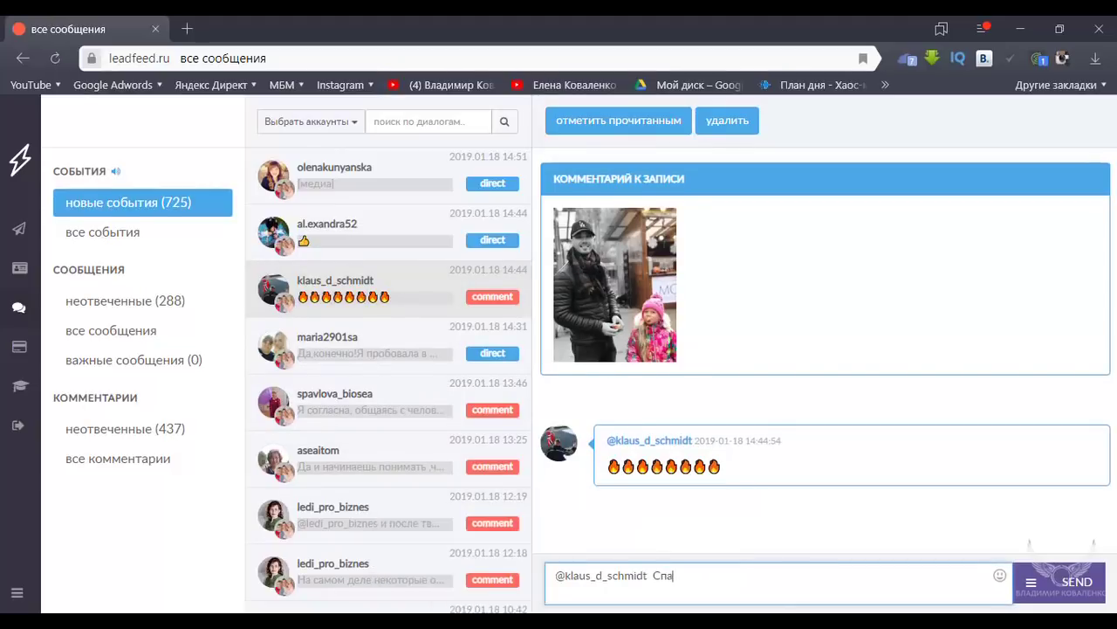
{"action": "type", "text": "сибо очень приятно"}
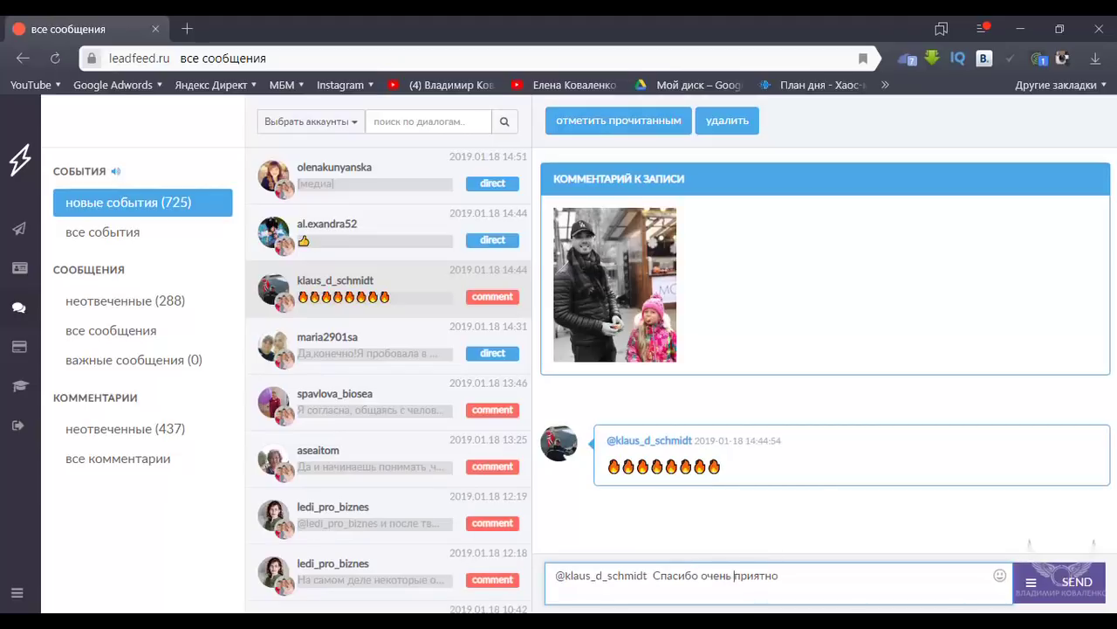
{"action": "left_click", "coordinate": [1087, 591]}
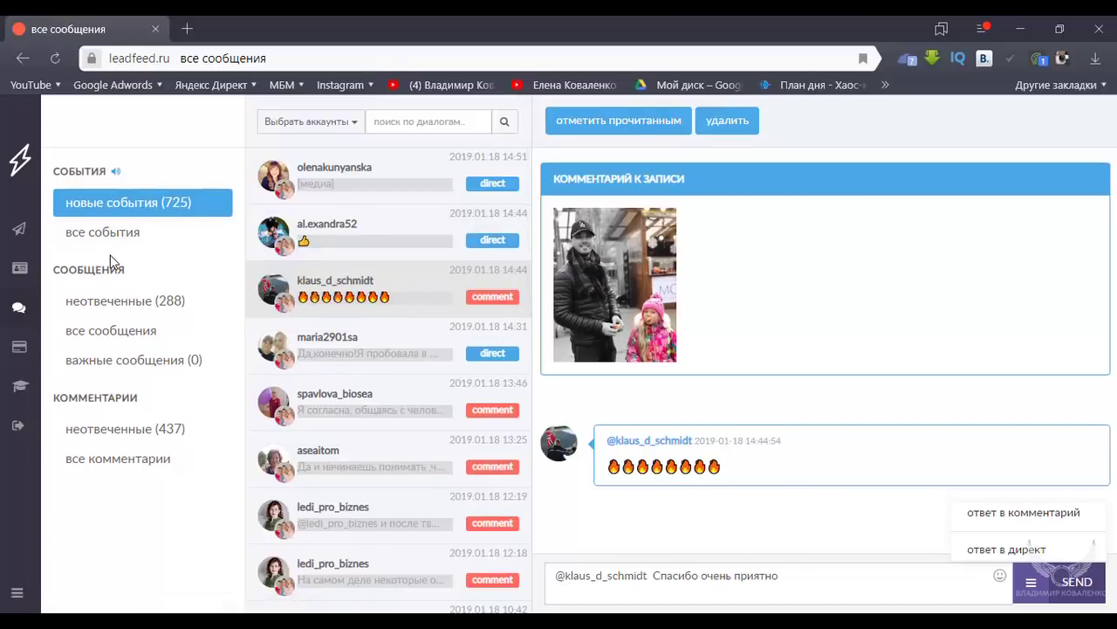
- Show the неотвеченные list under Сообщения and look through its dialogs
{"action": "left_click", "coordinate": [107, 303]}
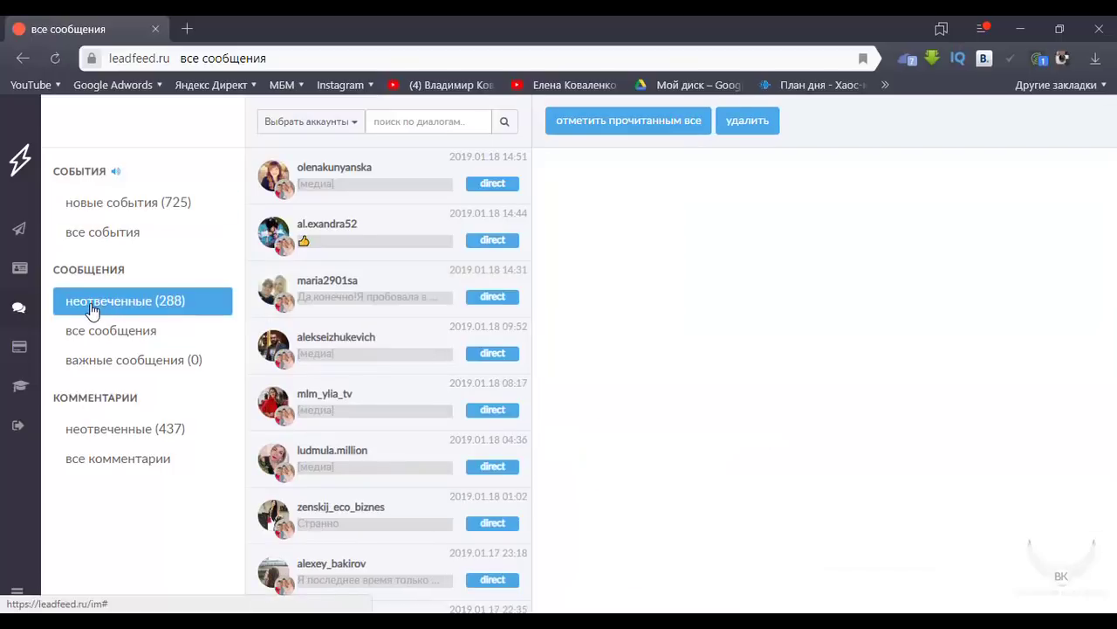
{"action": "scroll", "coordinate": [396, 320], "scroll_direction": "down", "scroll_amount": 1}
{"action": "scroll", "coordinate": [399, 337], "scroll_direction": "down", "scroll_amount": 2}
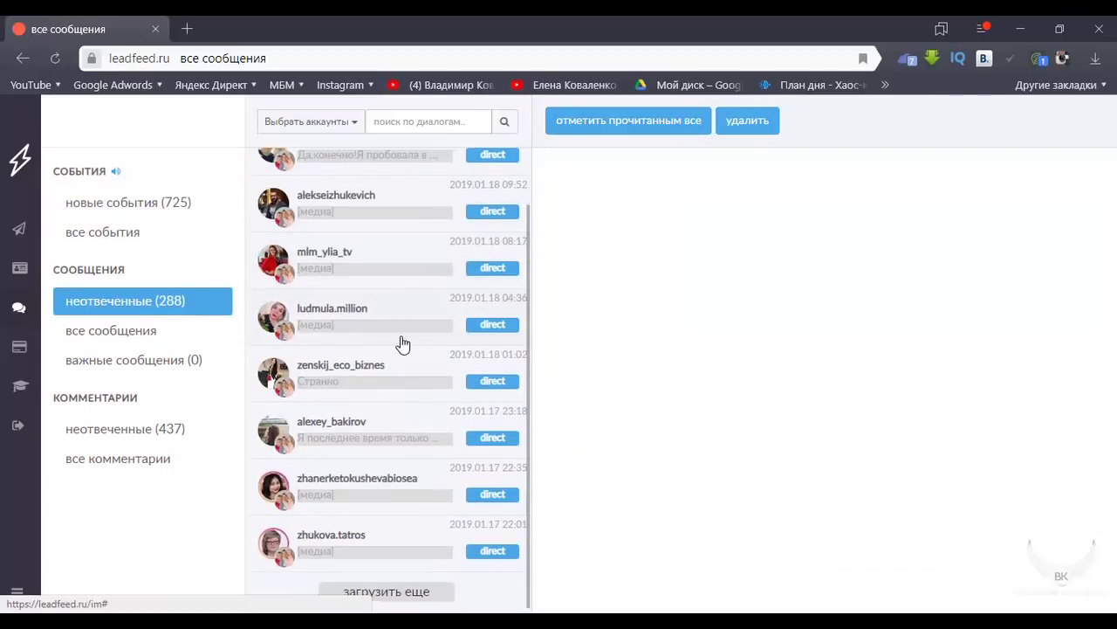
{"action": "scroll", "coordinate": [408, 385], "scroll_direction": "up", "scroll_amount": 3}
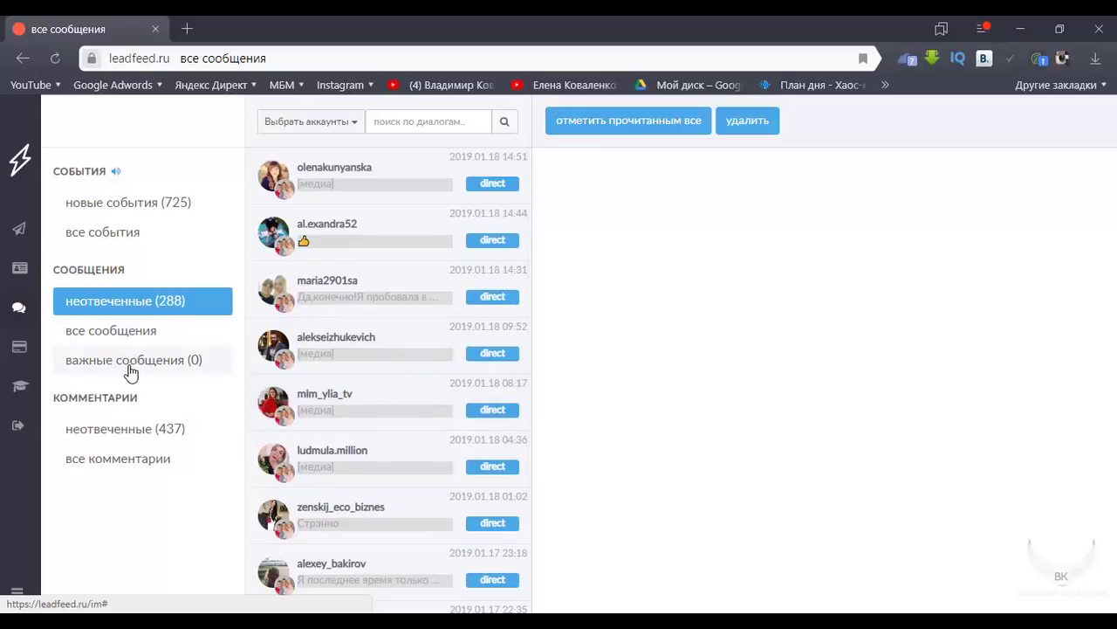
- Show the неотвеченные comments, open the third one and place the cursor in its reply field
{"action": "left_click", "coordinate": [119, 442]}
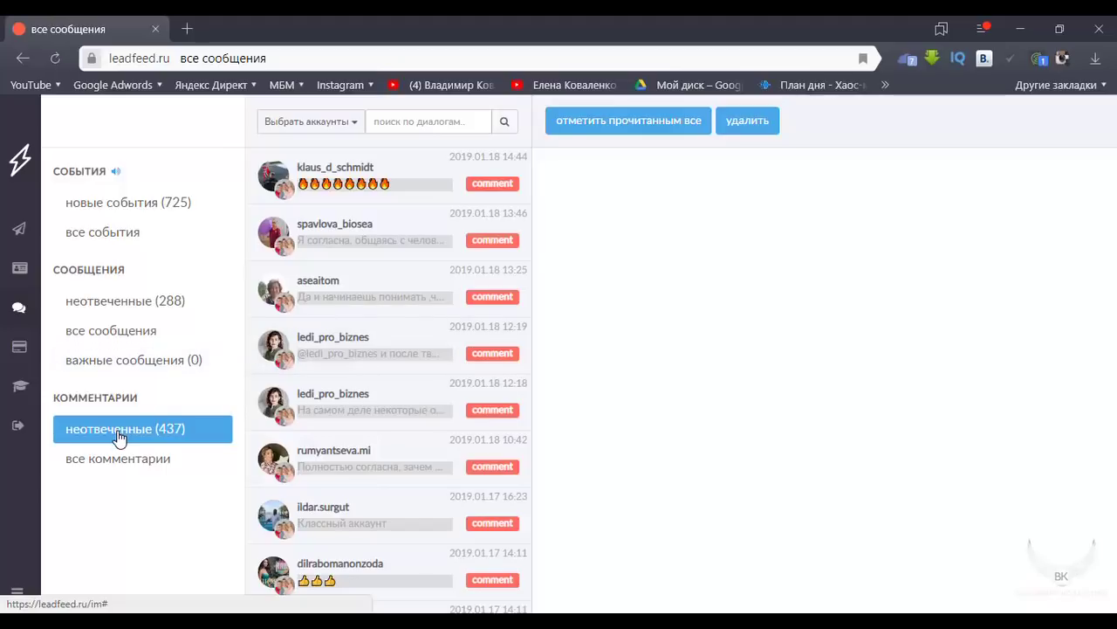
{"action": "left_click", "coordinate": [370, 306]}
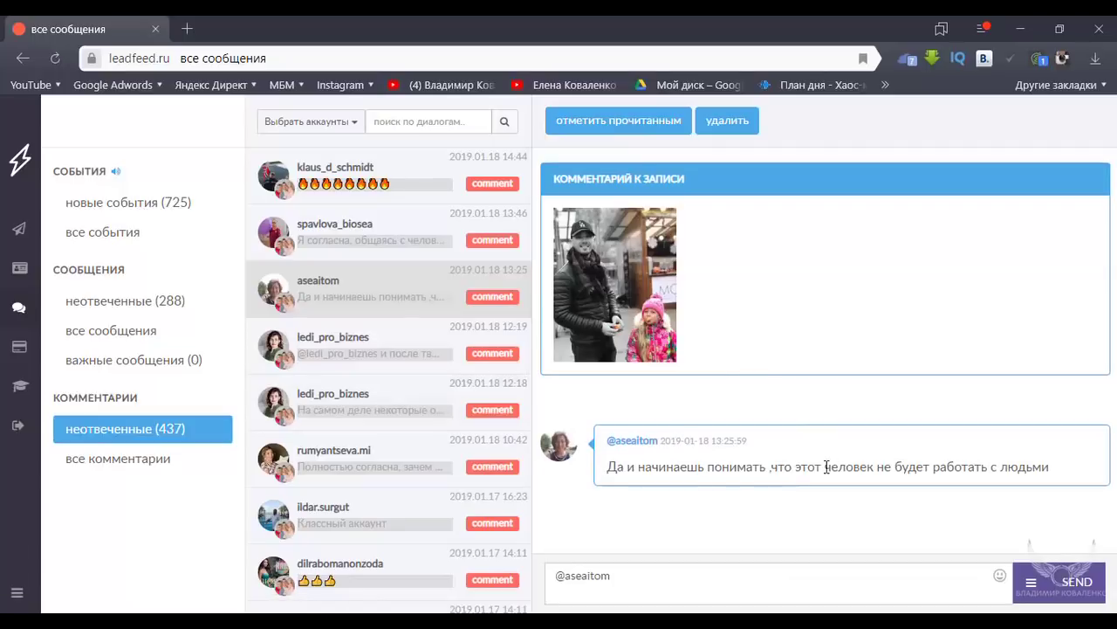
{"action": "left_click", "coordinate": [653, 583]}
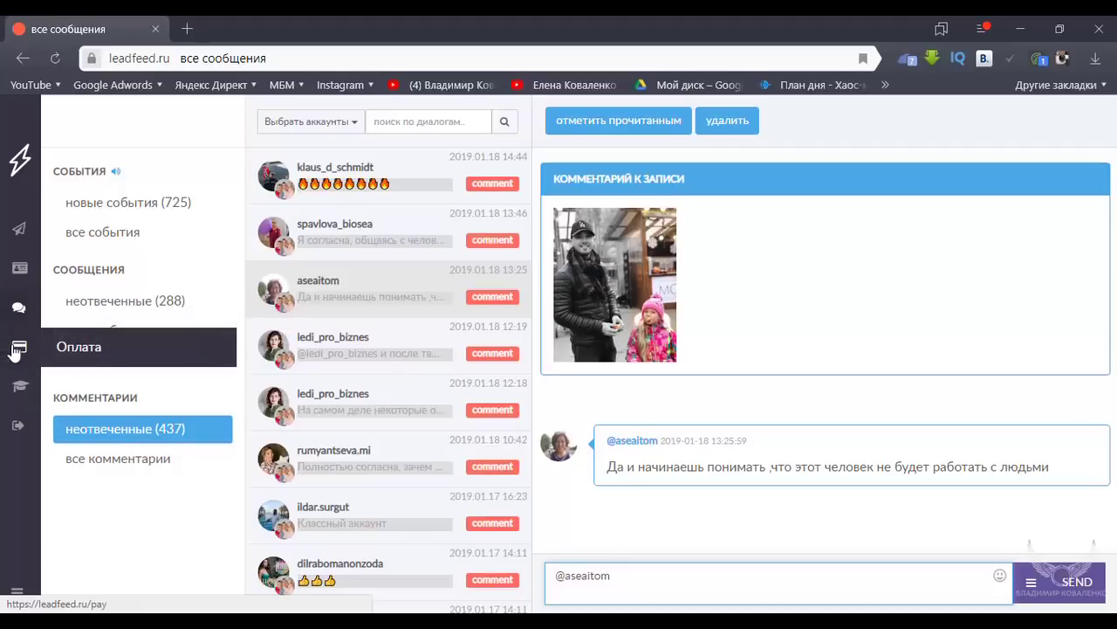
- Open the Оплата page, highlight the Уведомления в Телеграм heading and place the cursor in the bot code field
{"action": "left_click", "coordinate": [18, 349]}
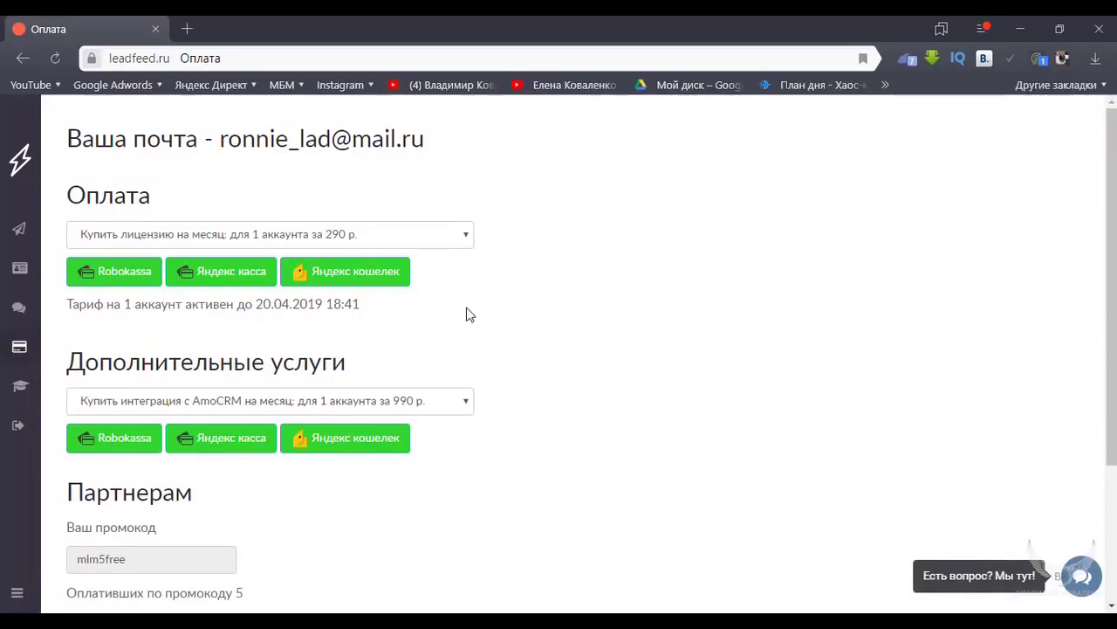
{"action": "scroll", "coordinate": [479, 330], "scroll_direction": "down", "scroll_amount": 2}
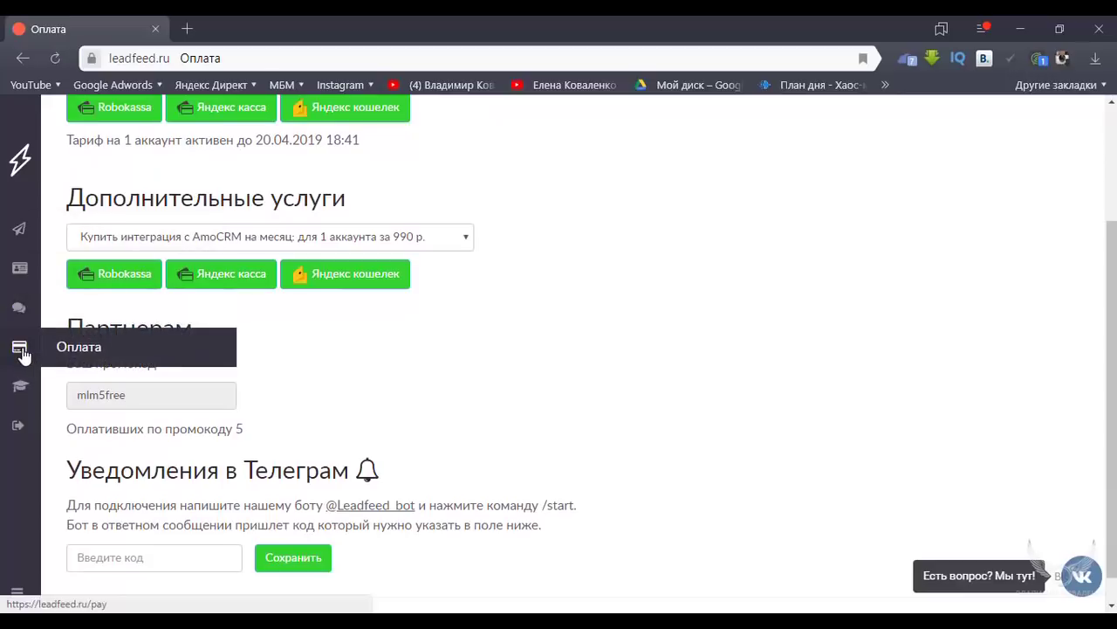
{"action": "scroll", "coordinate": [576, 325], "scroll_direction": "down", "scroll_amount": 1}
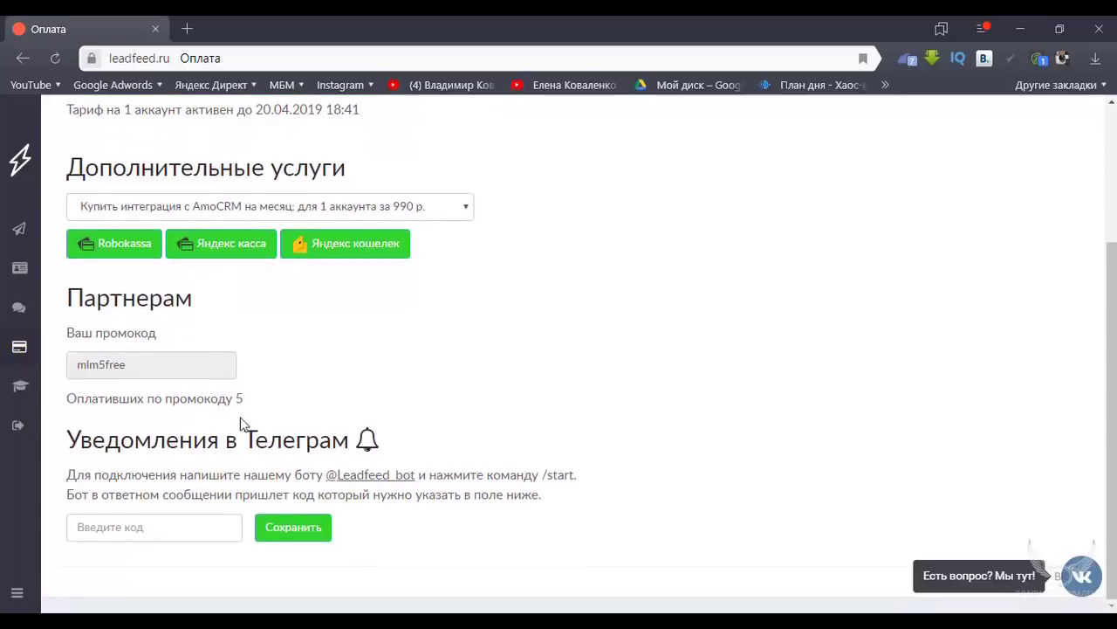
{"action": "left_click_drag", "start_coordinate": [68, 440], "coordinate": [413, 441]}
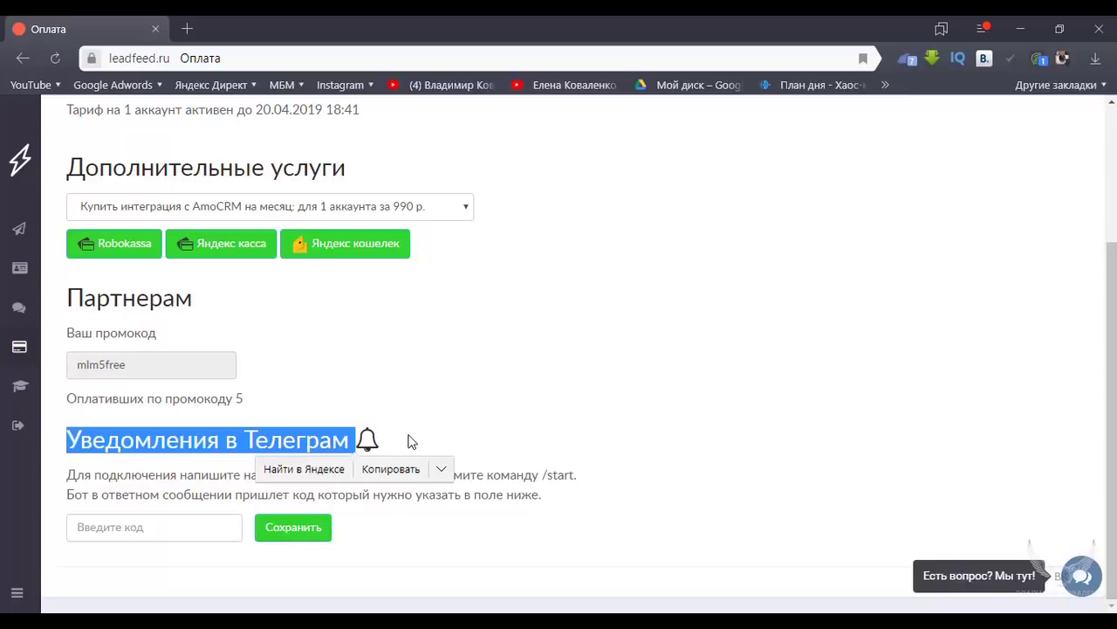
{"action": "left_click", "coordinate": [490, 381]}
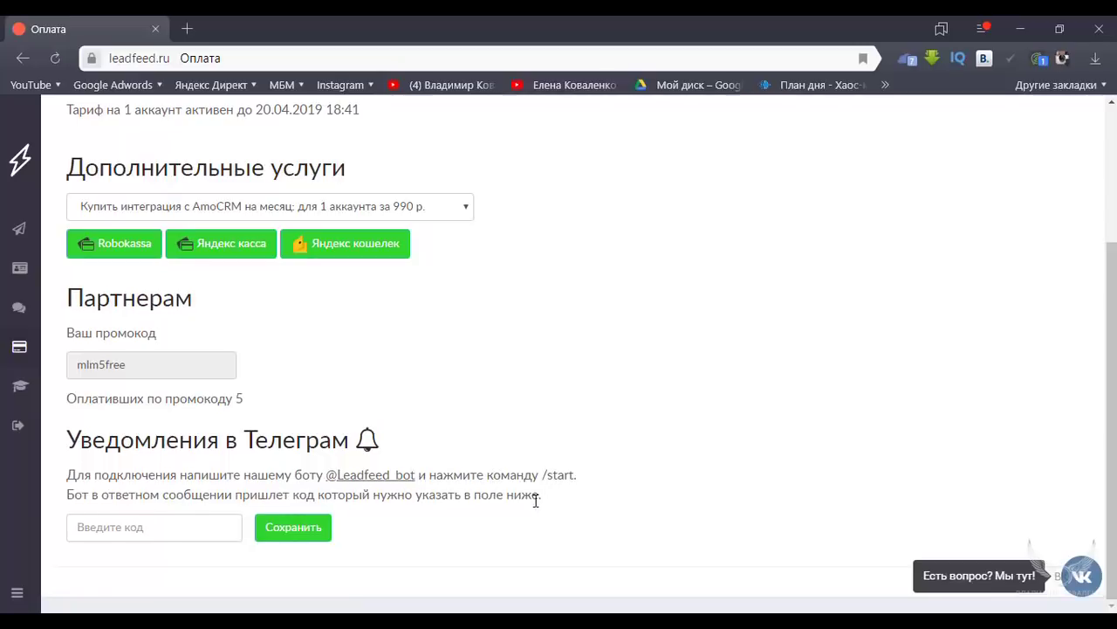
{"action": "left_click", "coordinate": [193, 524]}
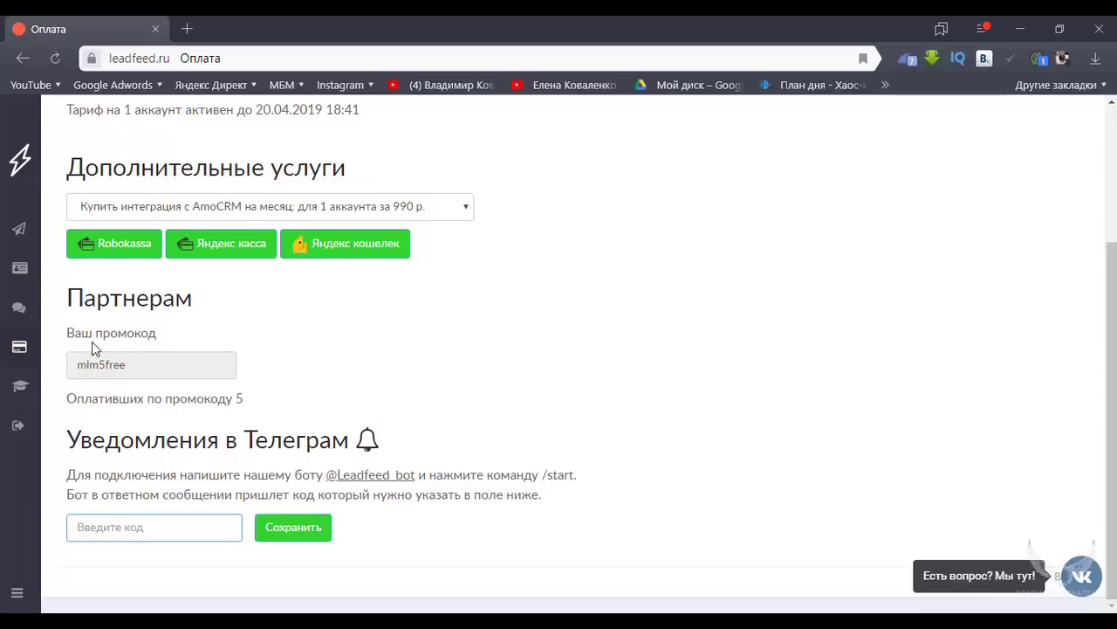
- Highlight the Ваш промокод label and look over the licence and additional service offers on the payment page
{"action": "left_click_drag", "start_coordinate": [67, 332], "coordinate": [155, 337]}
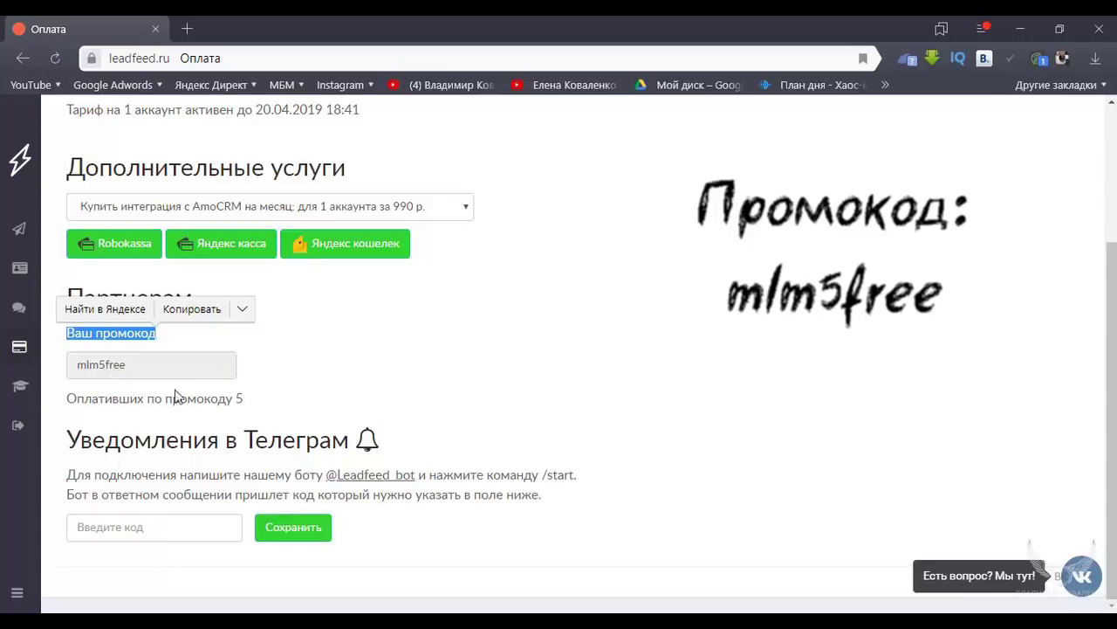
{"action": "left_click", "coordinate": [416, 357]}
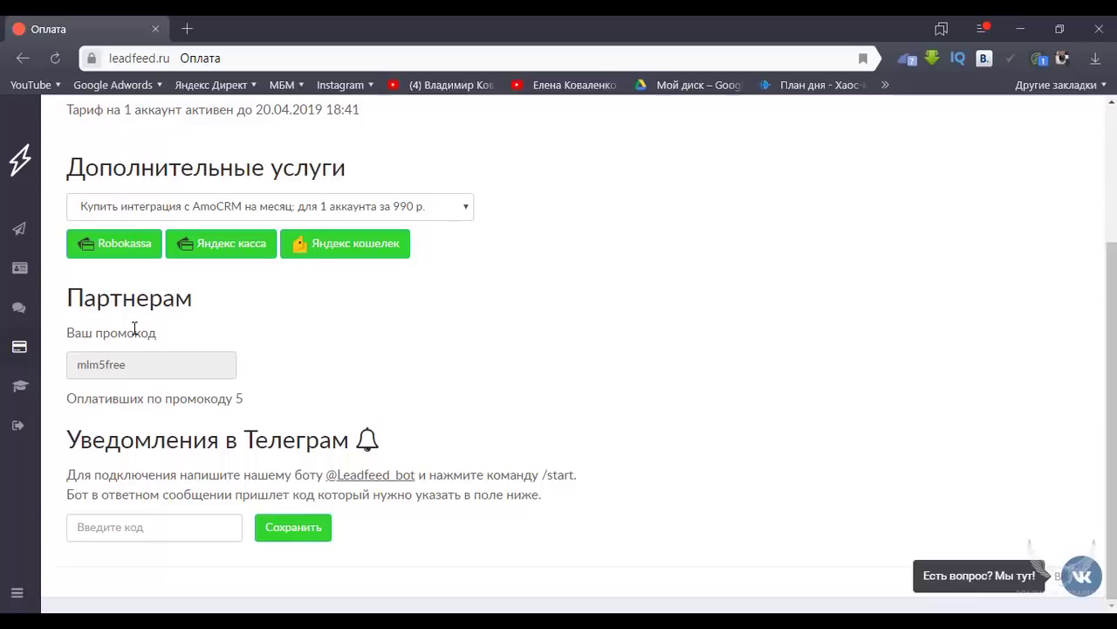
{"action": "scroll", "coordinate": [407, 302], "scroll_direction": "up", "scroll_amount": 2}
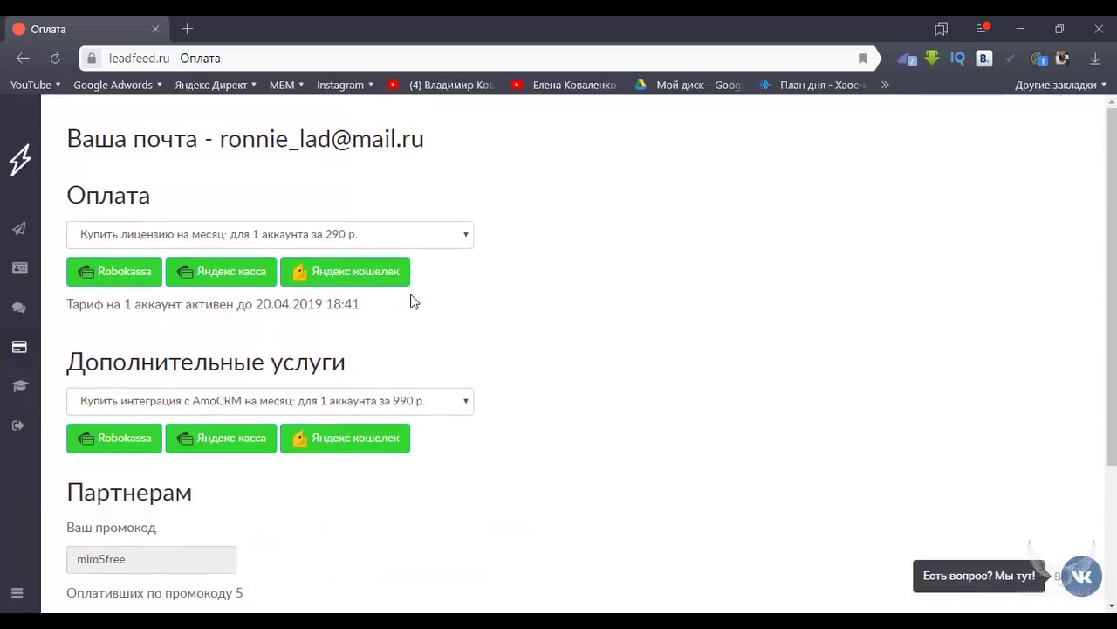
{"action": "scroll", "coordinate": [437, 304], "scroll_direction": "down", "scroll_amount": 2}
{"action": "scroll", "coordinate": [447, 306], "scroll_direction": "up", "scroll_amount": 2}
- Visit the LeadFeed home page from the Рассылка section and re-enter the account through Вход
{"action": "left_click", "coordinate": [16, 244]}
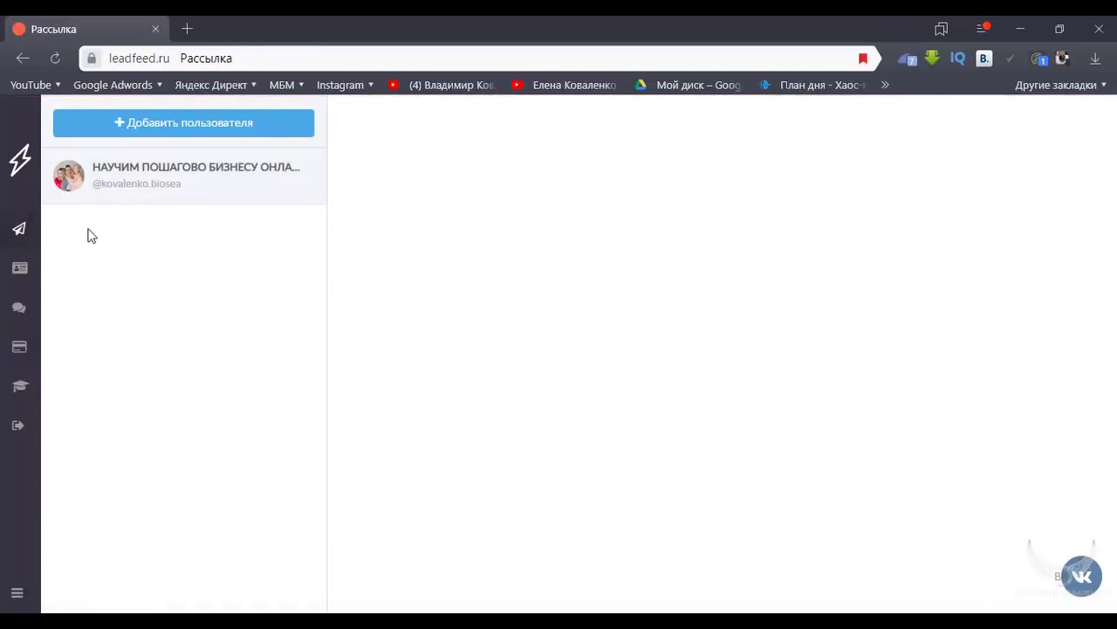
{"action": "left_click", "coordinate": [17, 162]}
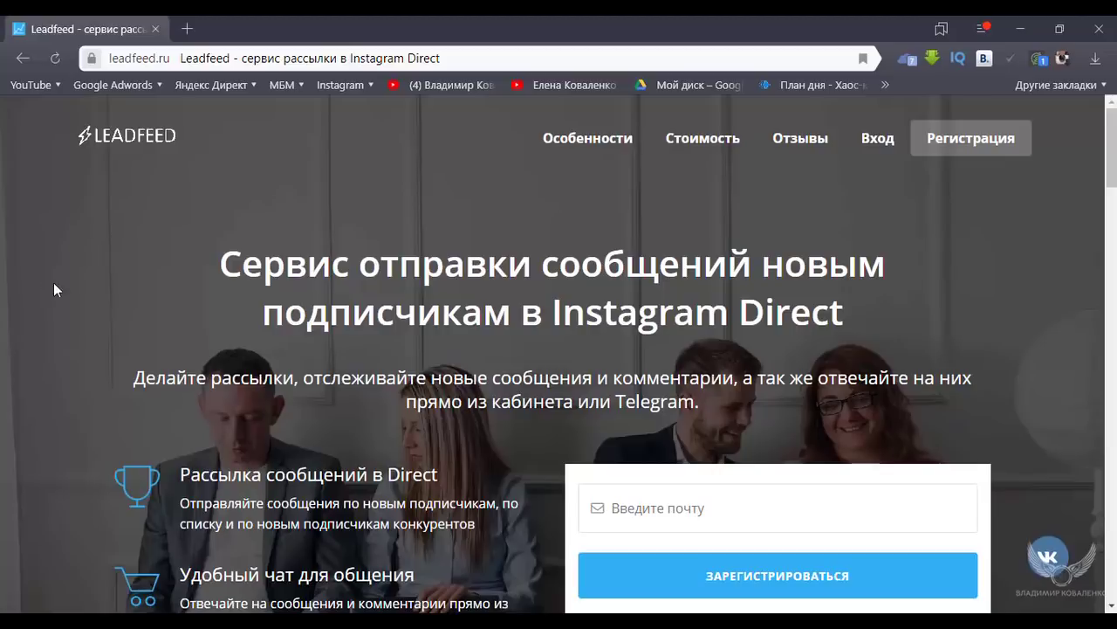
{"action": "left_click", "coordinate": [877, 139]}
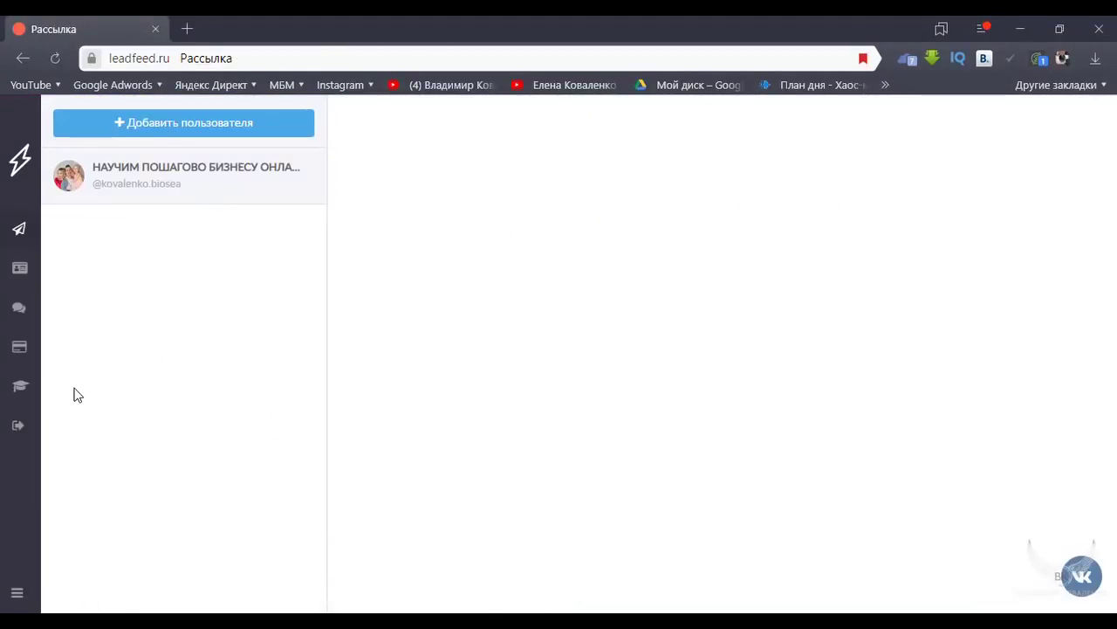
- Read the FAQ answer on sending more messages to new subscribers, then return to the Рассылка section
{"action": "left_click", "coordinate": [19, 385]}
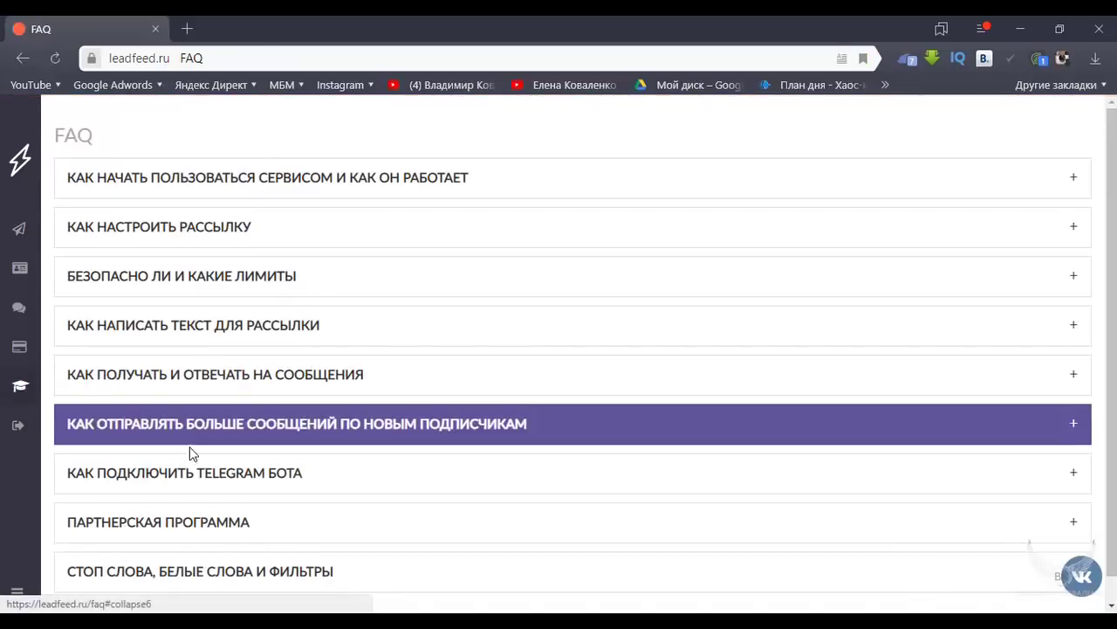
{"action": "scroll", "coordinate": [227, 445], "scroll_direction": "down", "scroll_amount": 1}
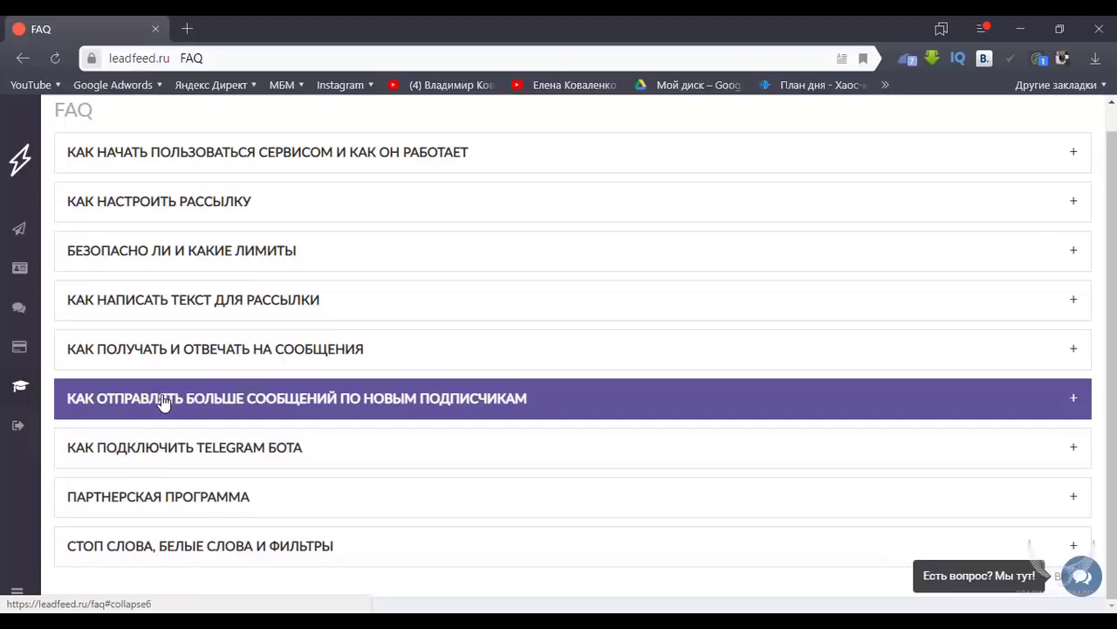
{"action": "left_click", "coordinate": [207, 404]}
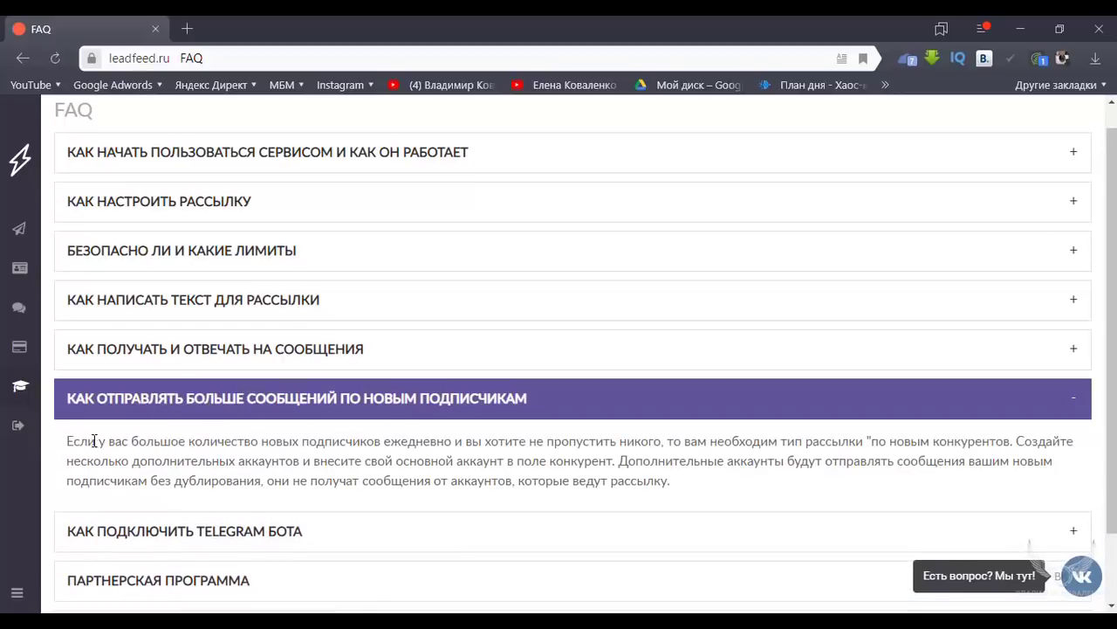
{"action": "left_click_drag", "start_coordinate": [73, 441], "coordinate": [291, 442]}
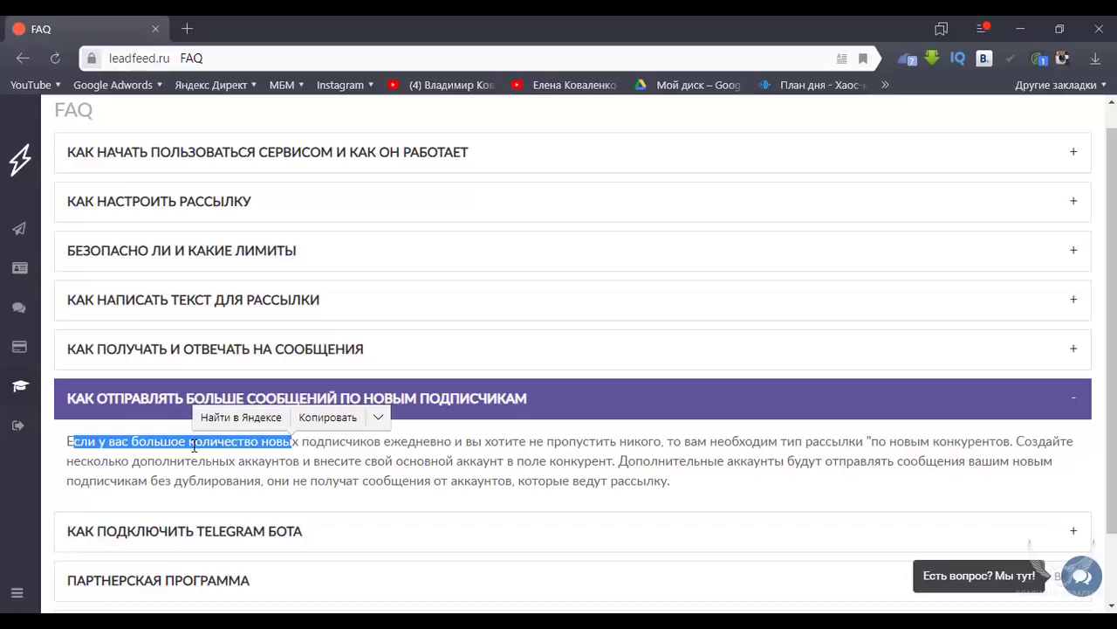
{"action": "left_click", "coordinate": [501, 467]}
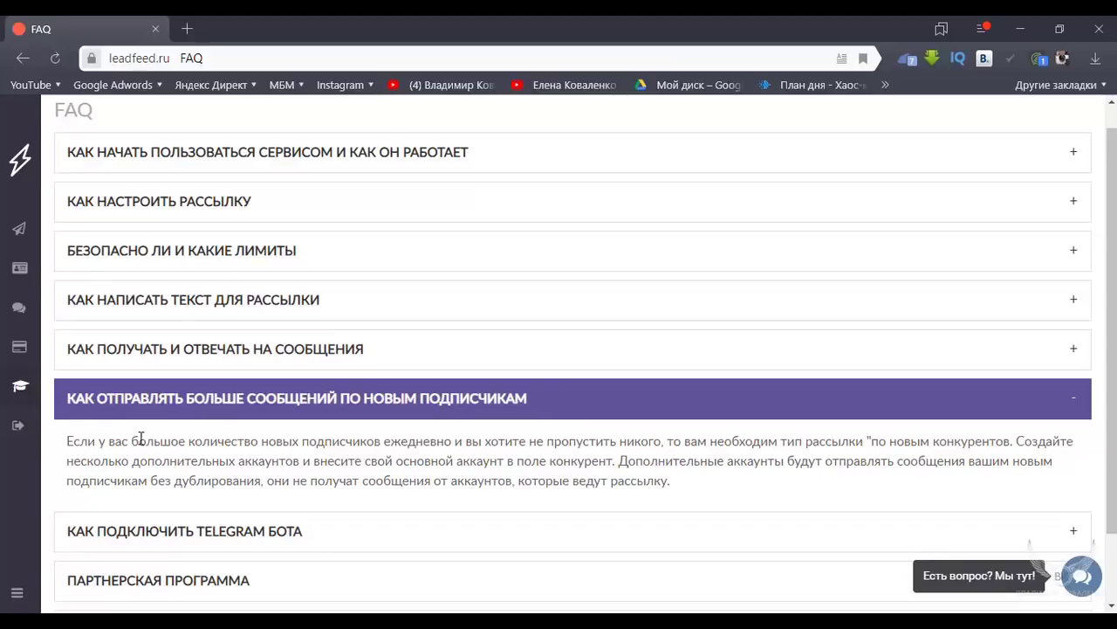
{"action": "left_click", "coordinate": [19, 385]}
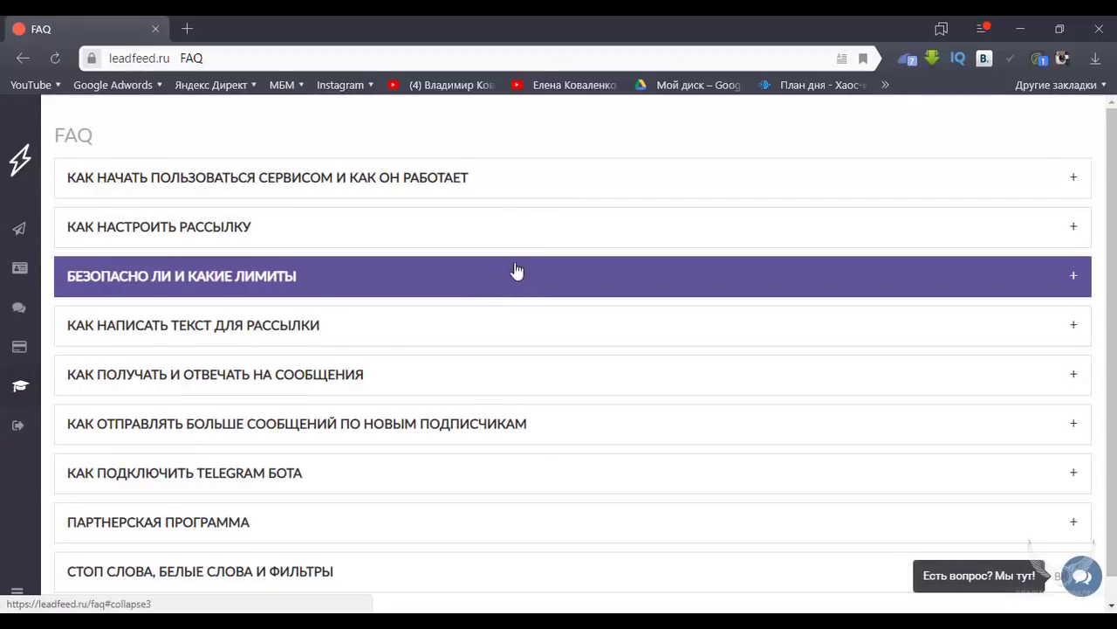
{"action": "left_click", "coordinate": [13, 229]}
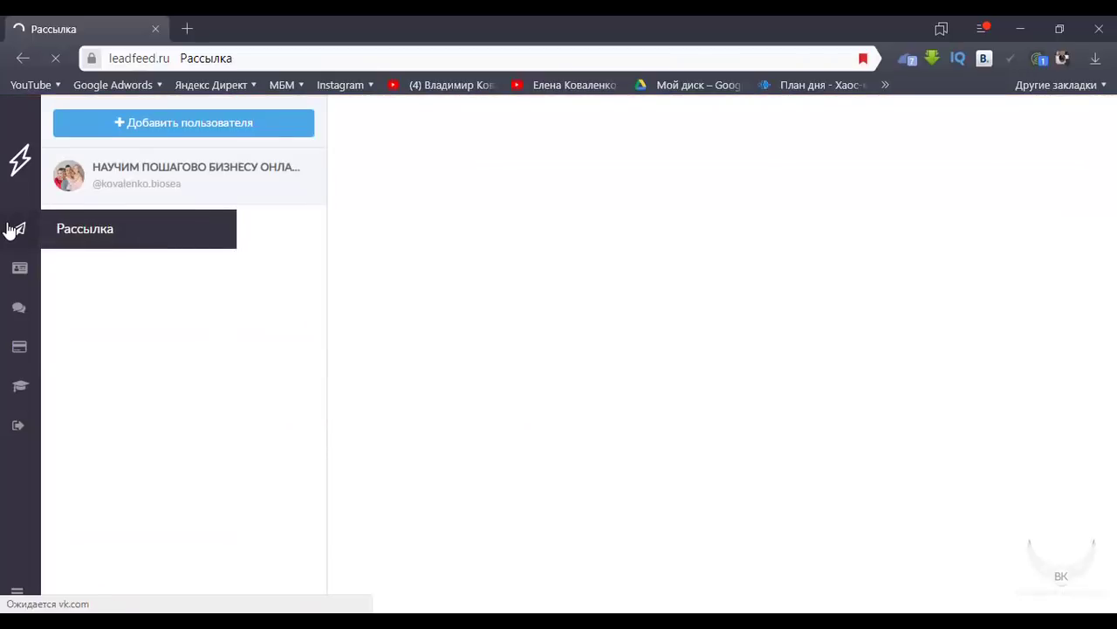